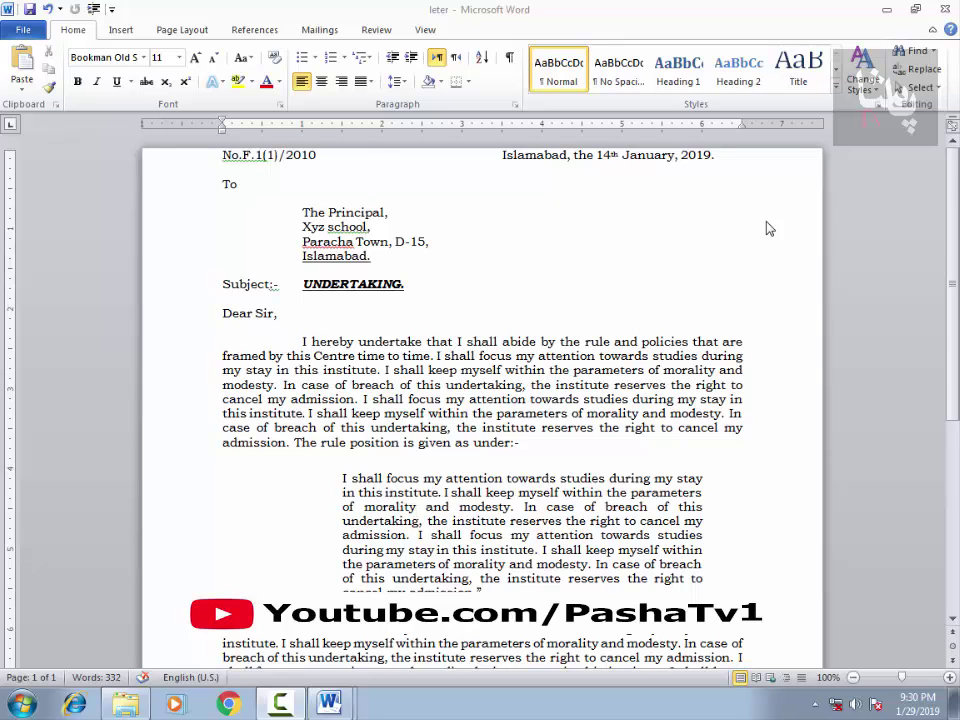
# Copy the whole undertaking letter and paste it into a new blank document.
pyautogui.hotkey('ctrl', 'a')
pyautogui.scroll(-5, 765, 222)
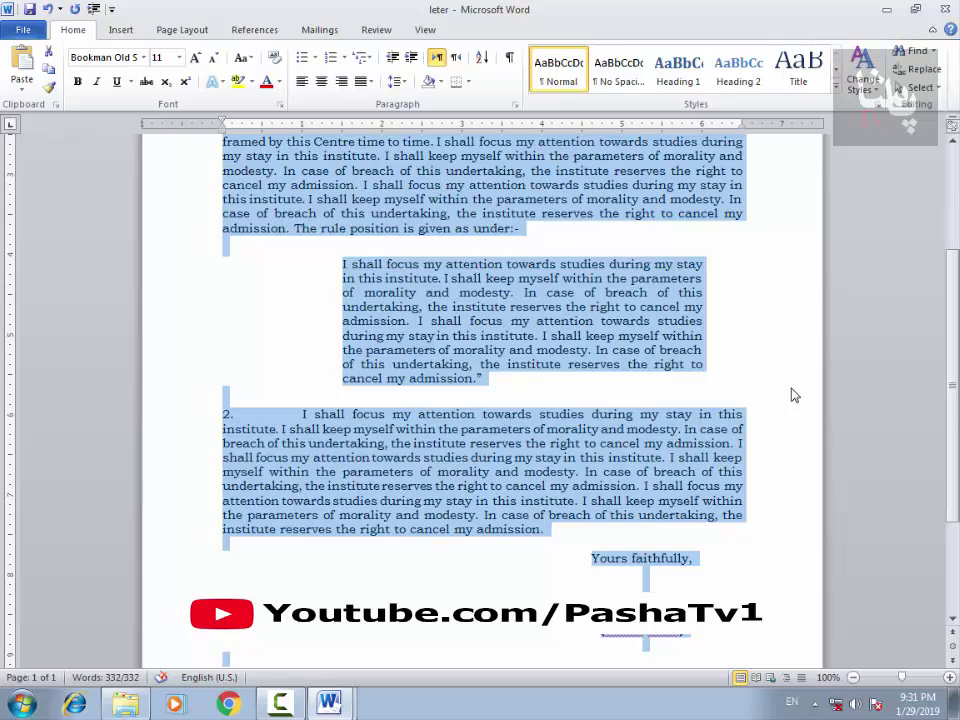
pyautogui.hotkey('ctrl', 'n')
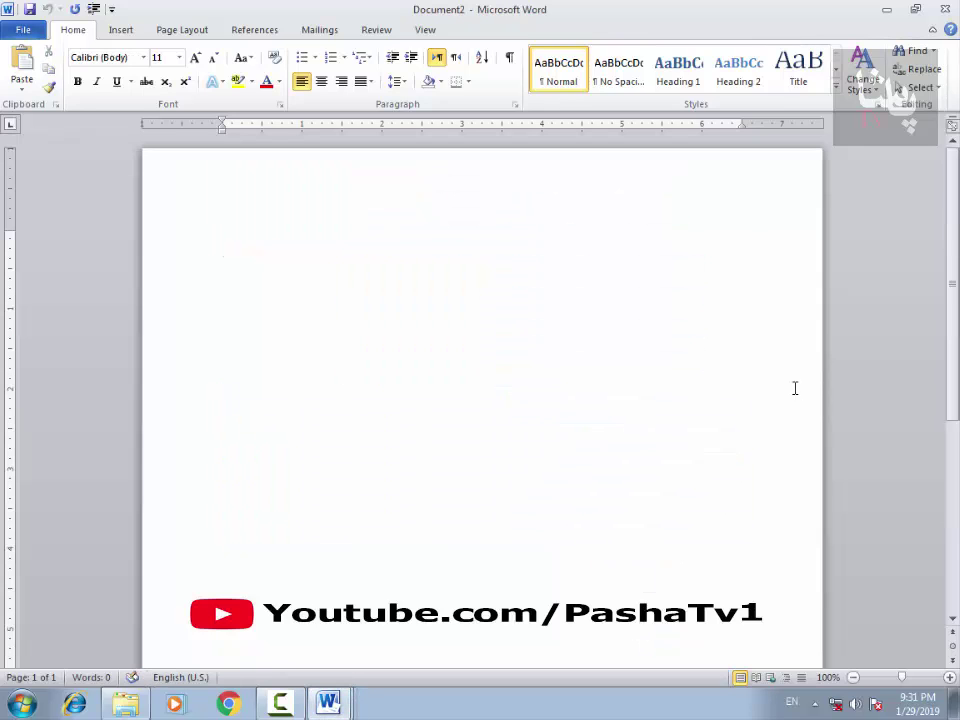
pyautogui.hotkey('ctrl', 'v')
# Delete the four address lines beneath 'To' in the new document.
pyautogui.scroll(5, 563, 336)
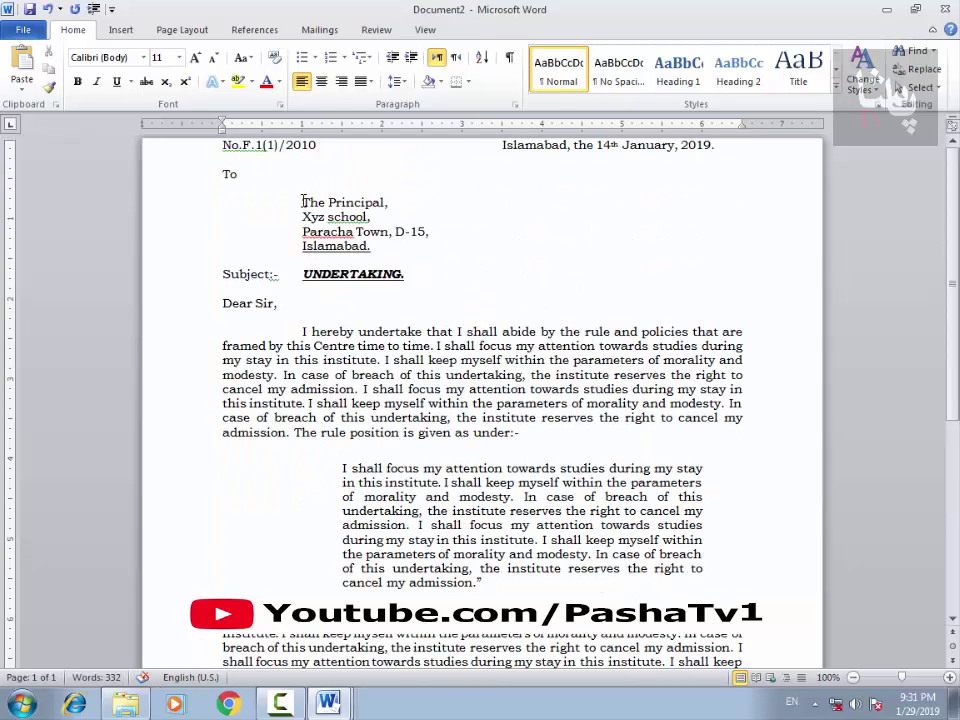
pyautogui.moveTo(303, 202); pyautogui.dragTo(410, 251)
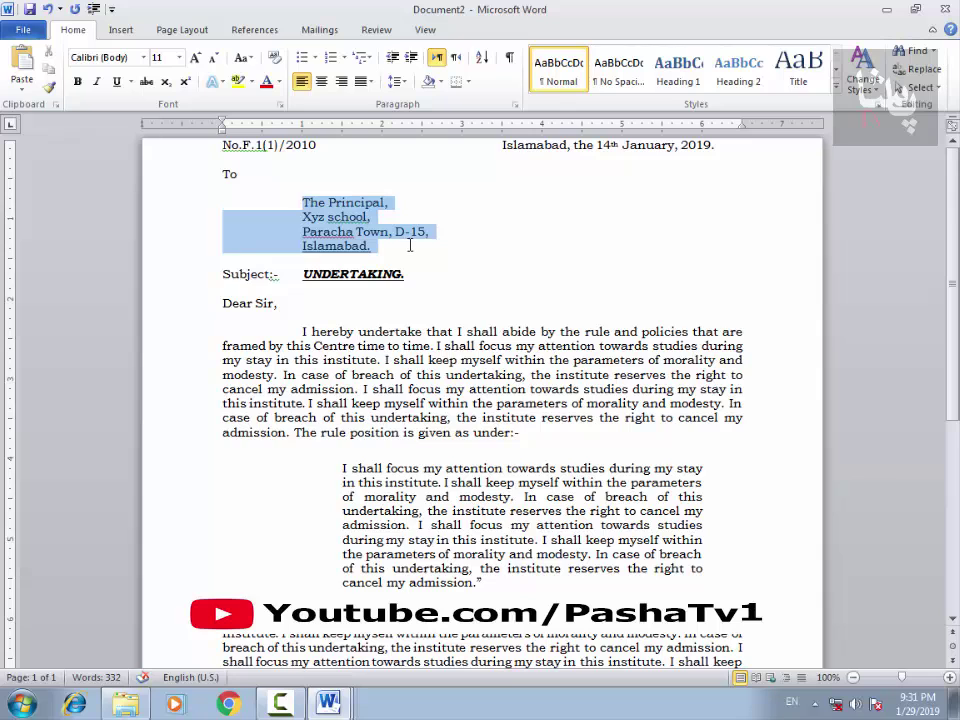
pyautogui.press('Delete')
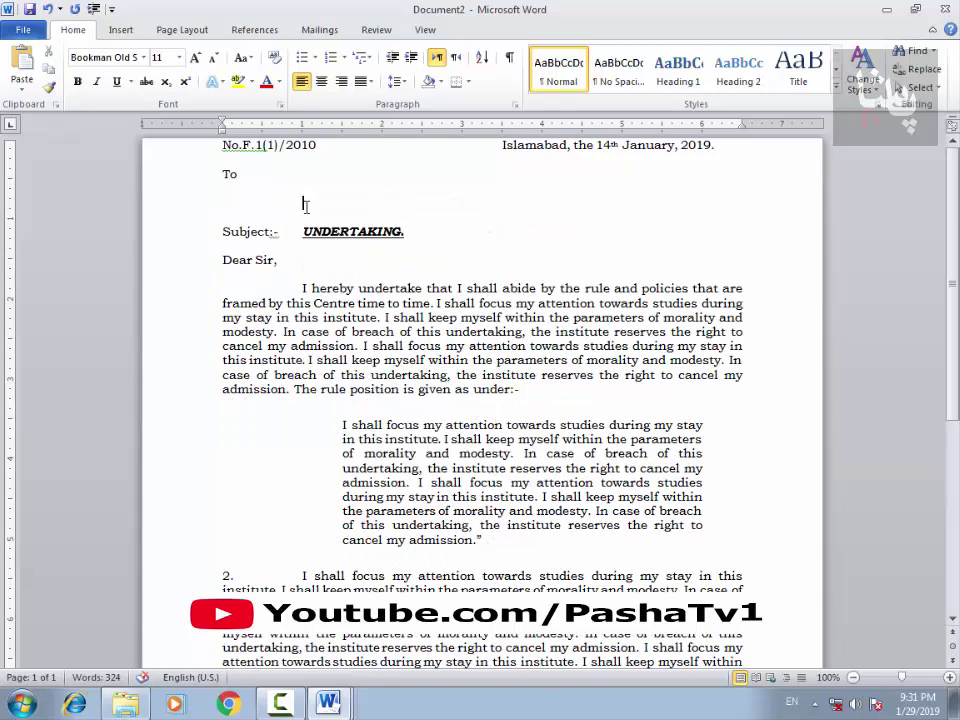
# Launch the Step-by-Step Mail Merge Wizard, keeping Letters and the current document.
pyautogui.click(324, 30)
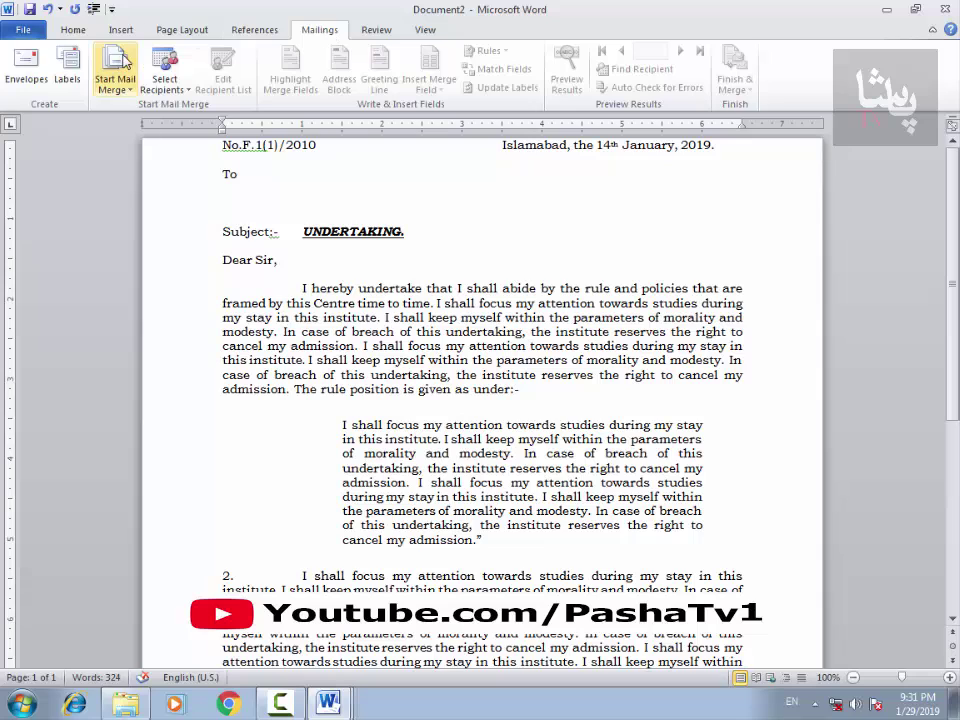
pyautogui.click(117, 92)
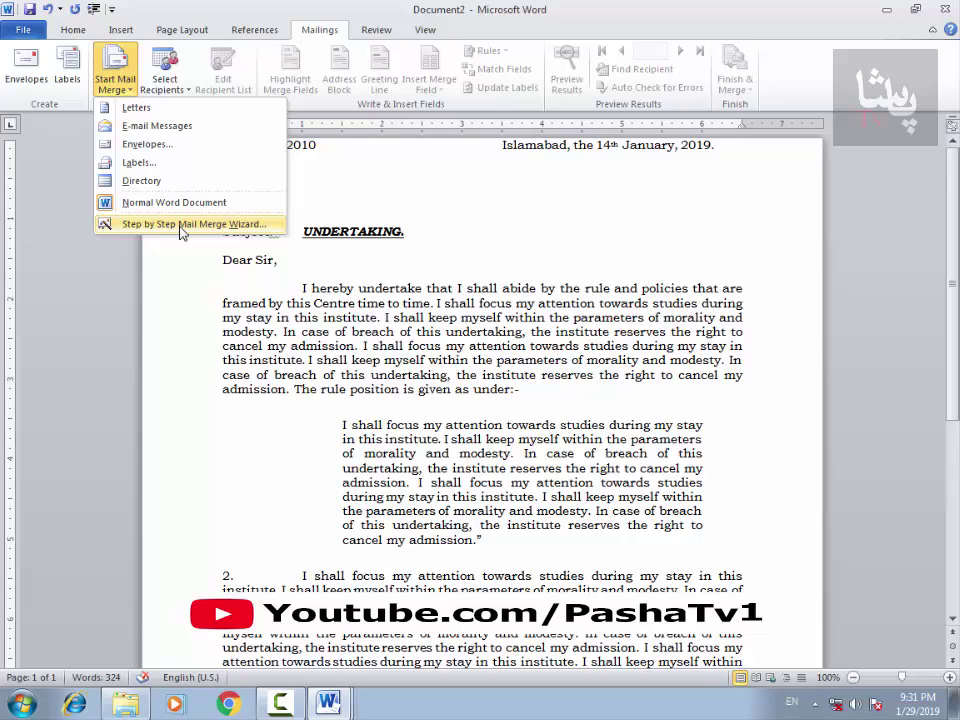
pyautogui.click(183, 224)
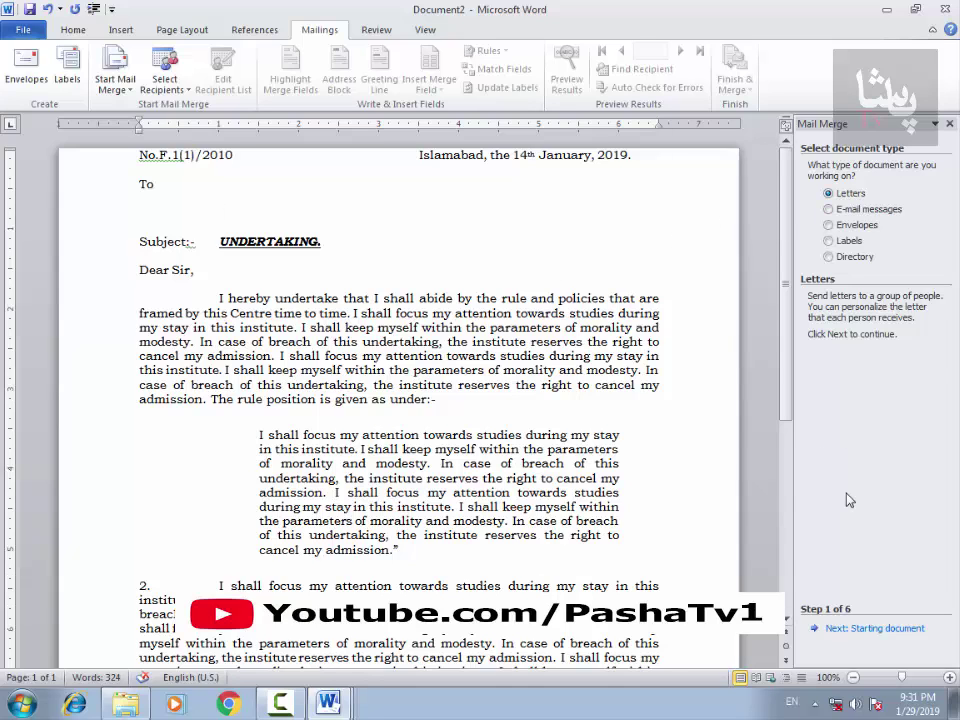
pyautogui.click(845, 628)
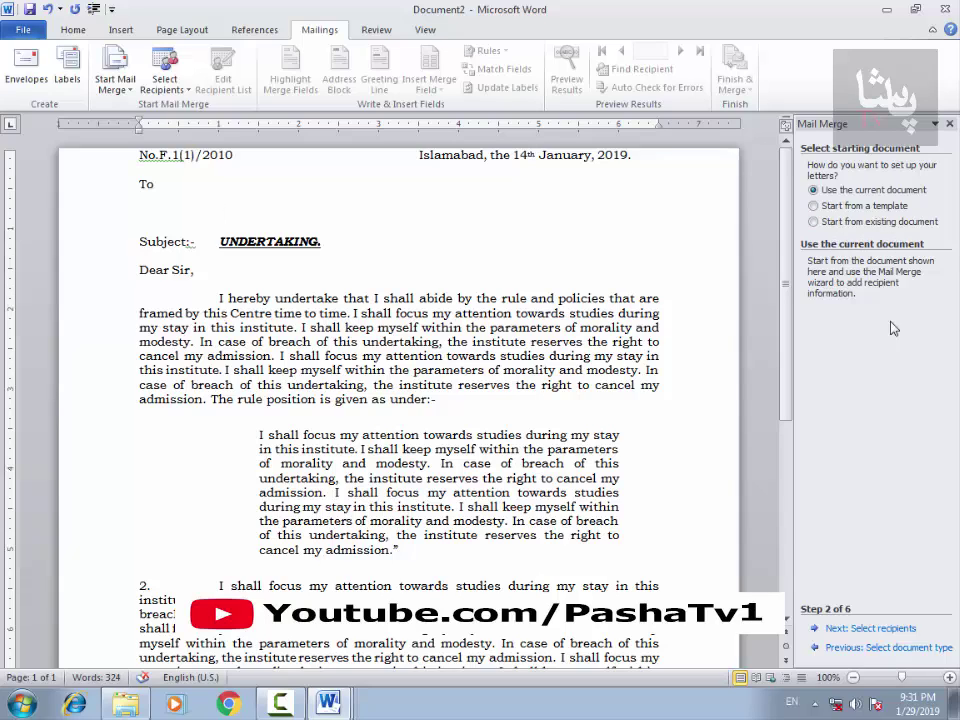
pyautogui.click(870, 628)
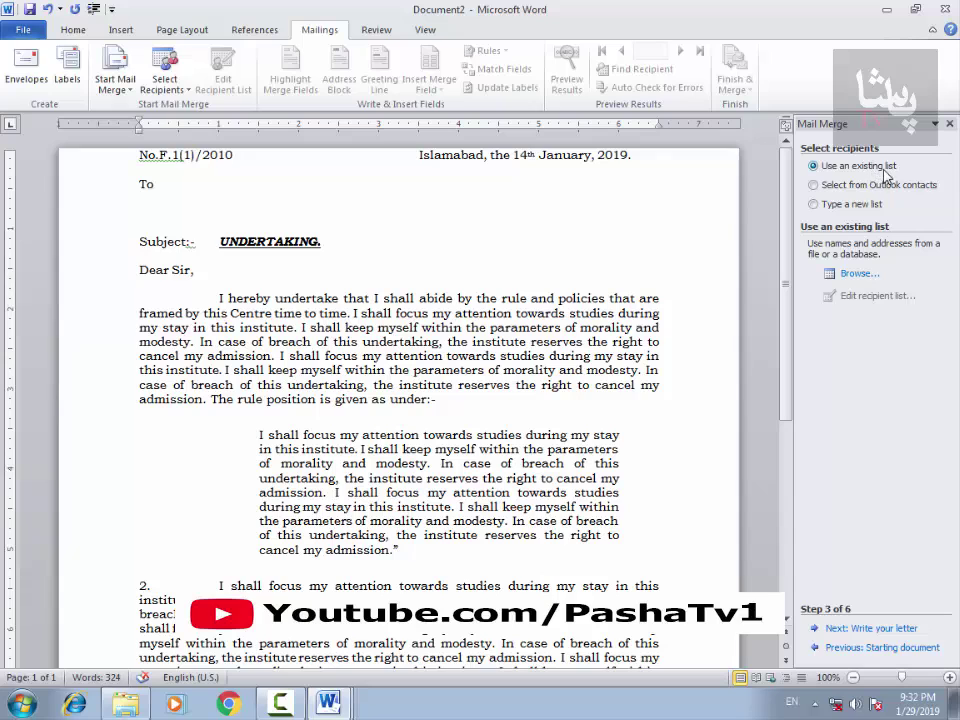
# Skip browsing for an existing list and create a new typed recipient list instead.
pyautogui.click(857, 276)
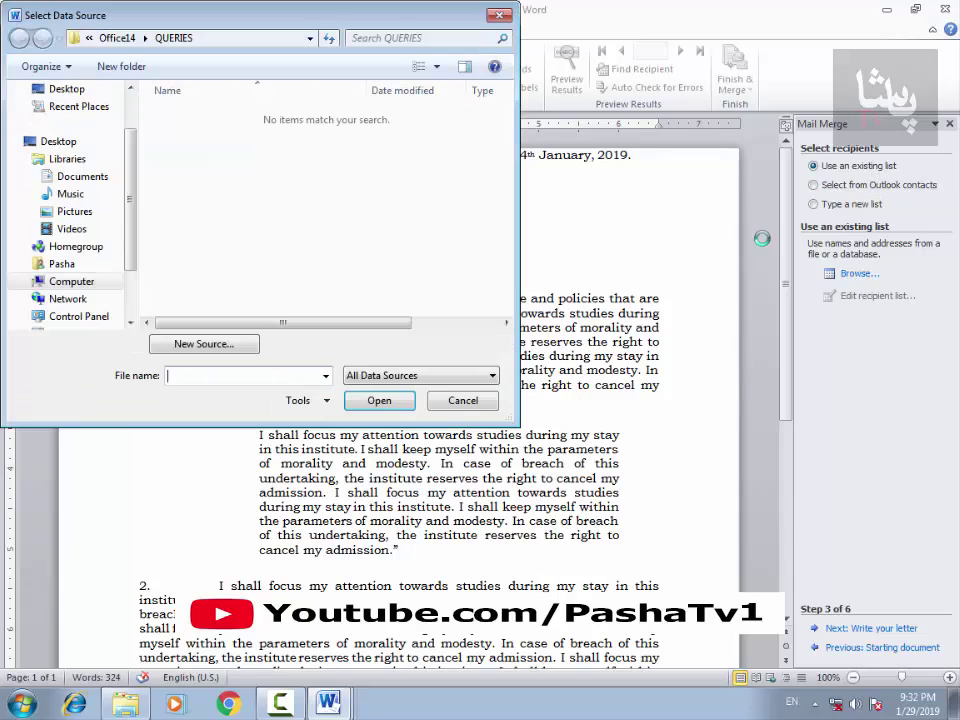
pyautogui.click(499, 15)
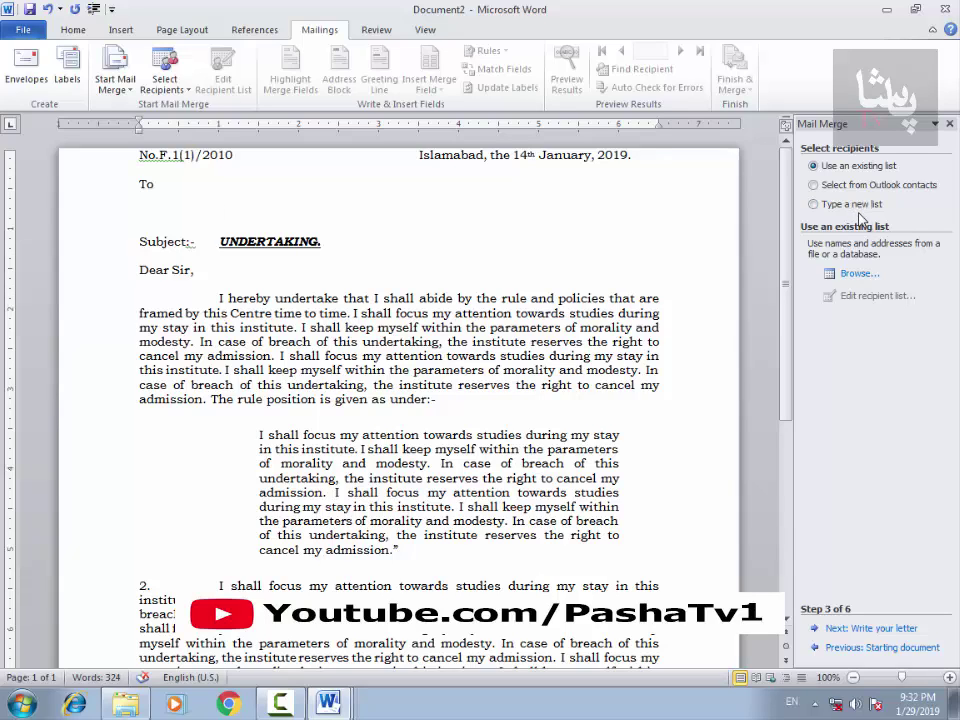
pyautogui.click(858, 212)
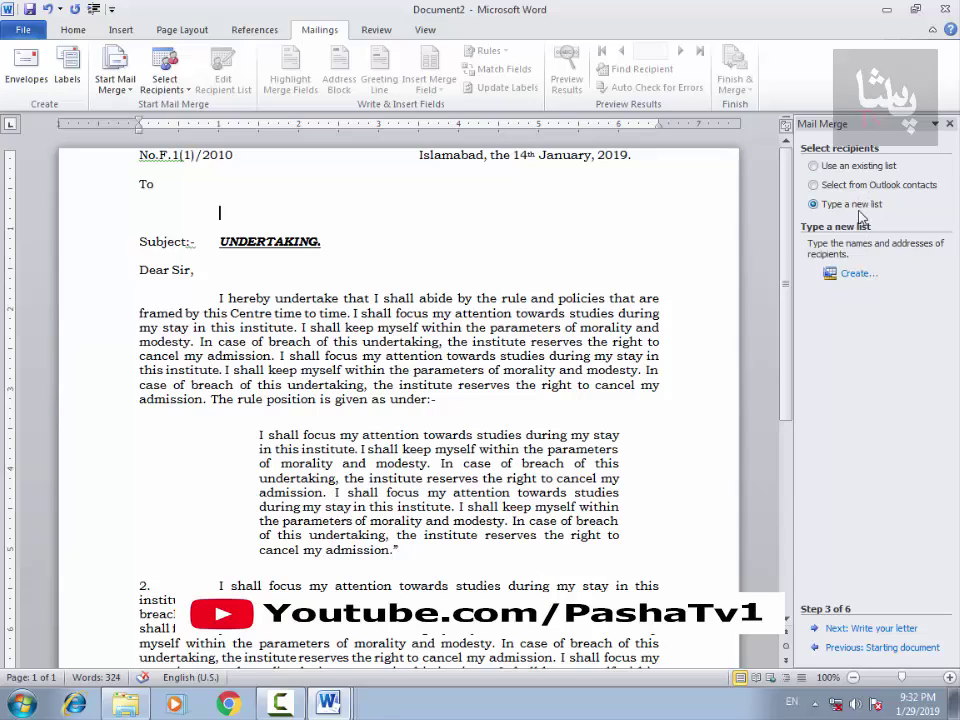
pyautogui.click(866, 275)
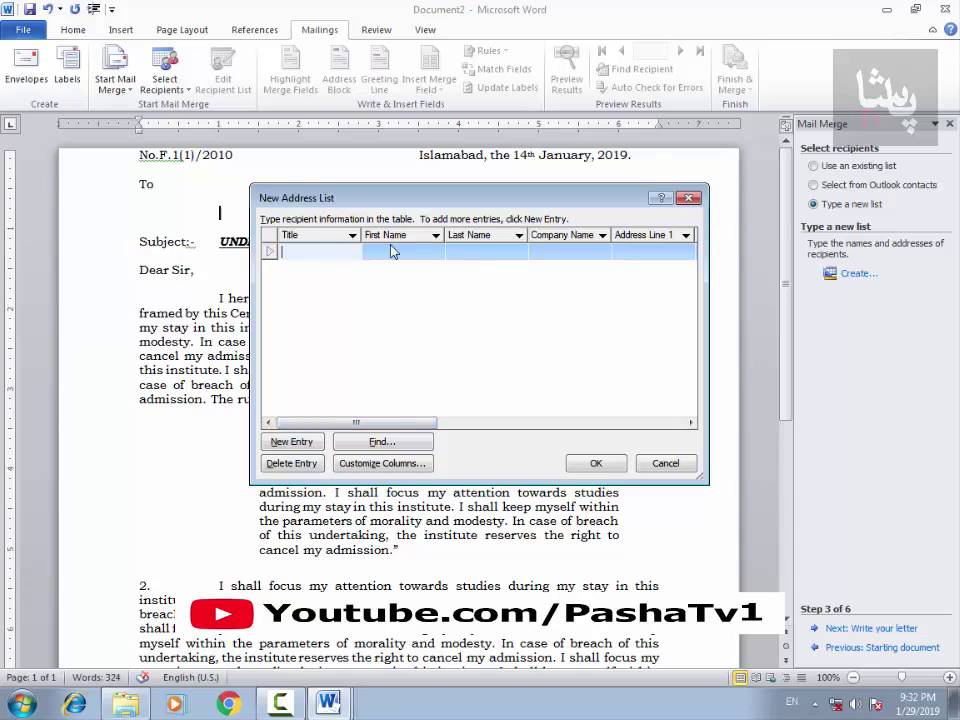
pyautogui.moveTo(386, 422); pyautogui.dragTo(600, 423)
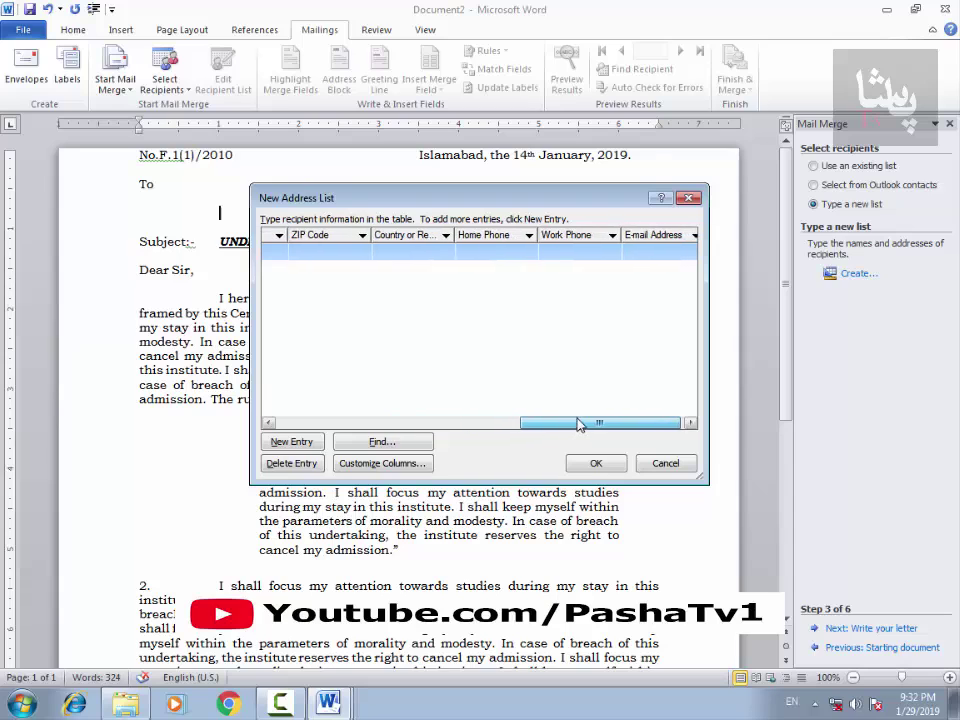
# Remove every default field, from Title through E-mail Address, in Customize Columns.
pyautogui.click(389, 466)
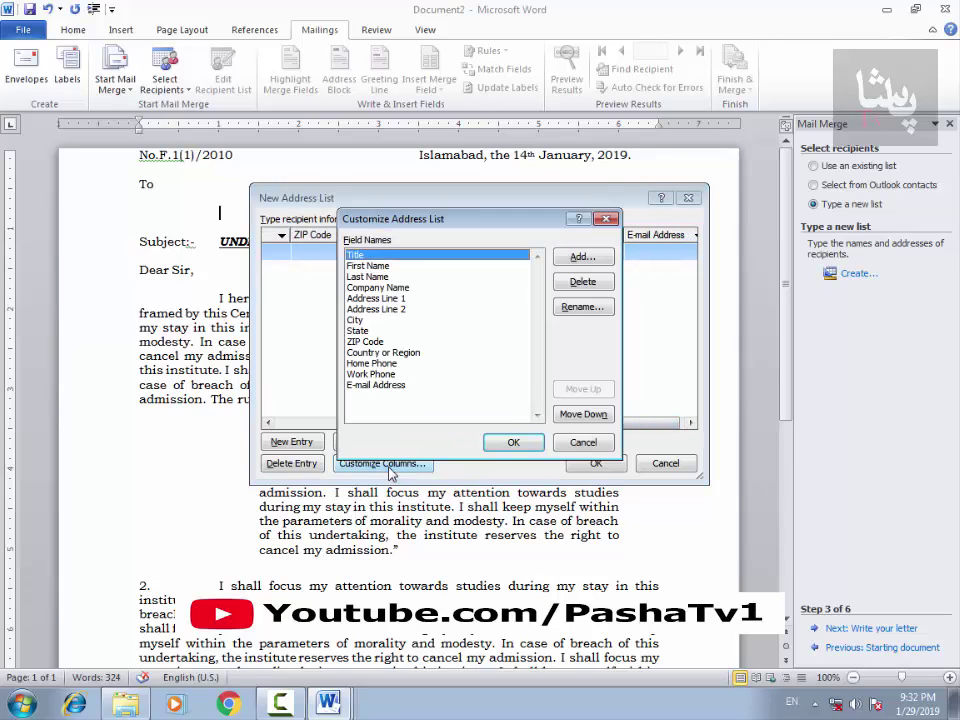
pyautogui.click(583, 283)
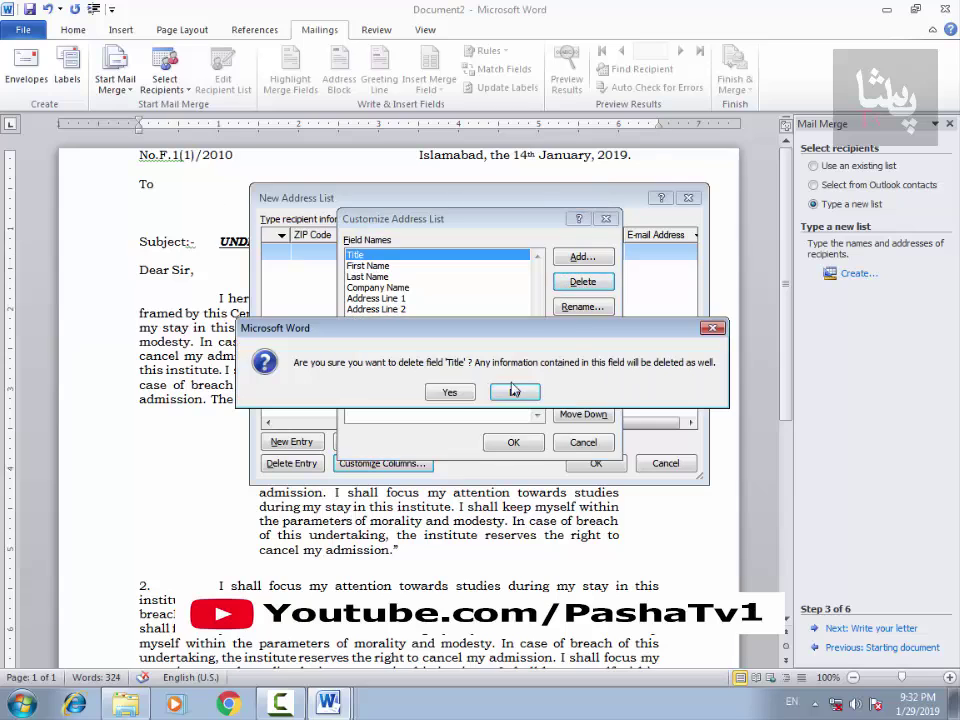
pyautogui.click(452, 392)
pyautogui.click(573, 287)
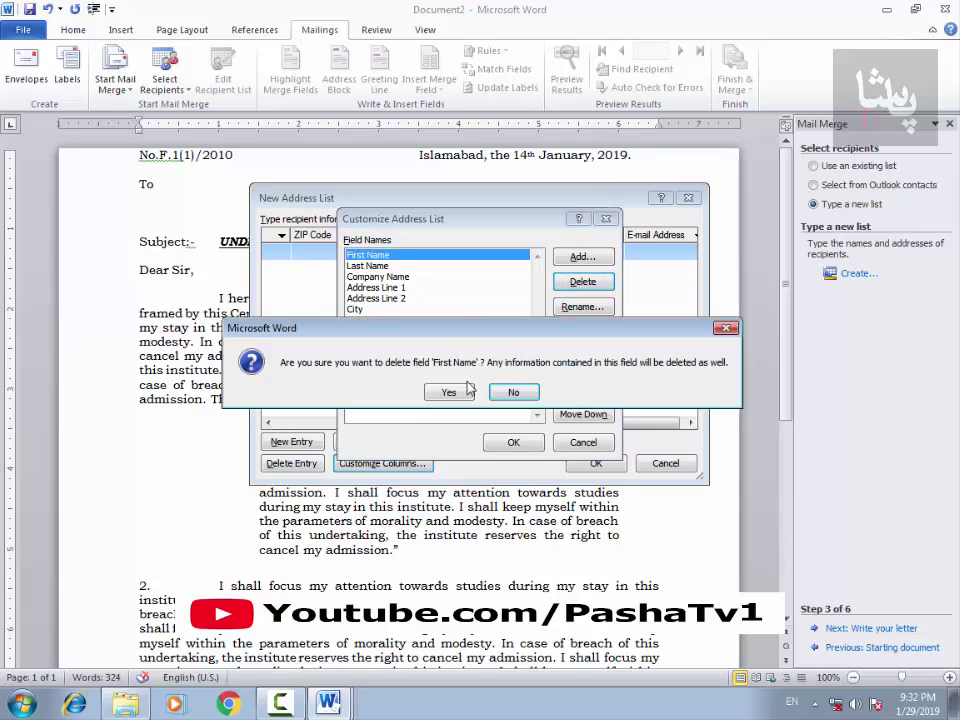
pyautogui.click(463, 392)
pyautogui.click(582, 283)
pyautogui.click(450, 392)
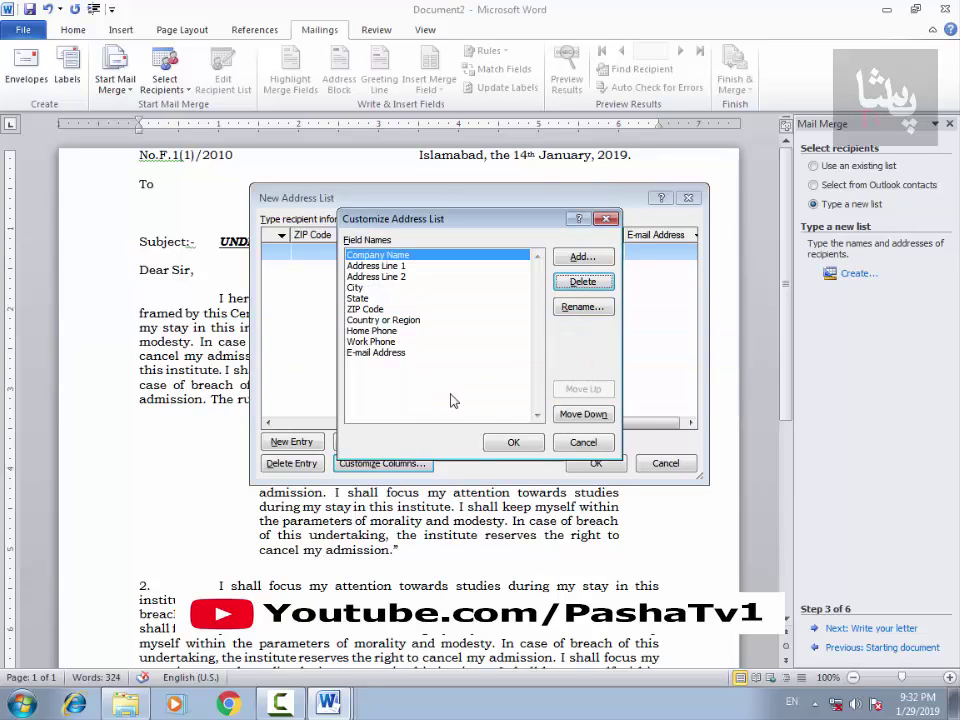
pyautogui.click(583, 282)
pyautogui.click(450, 392)
pyautogui.click(582, 283)
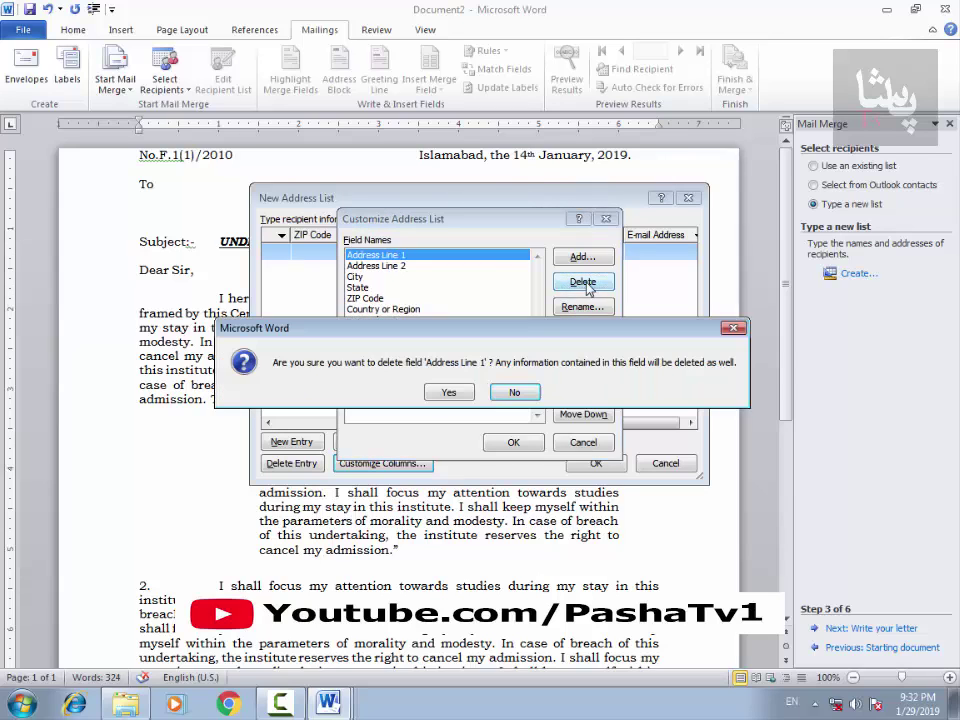
pyautogui.click(450, 392)
pyautogui.click(567, 290)
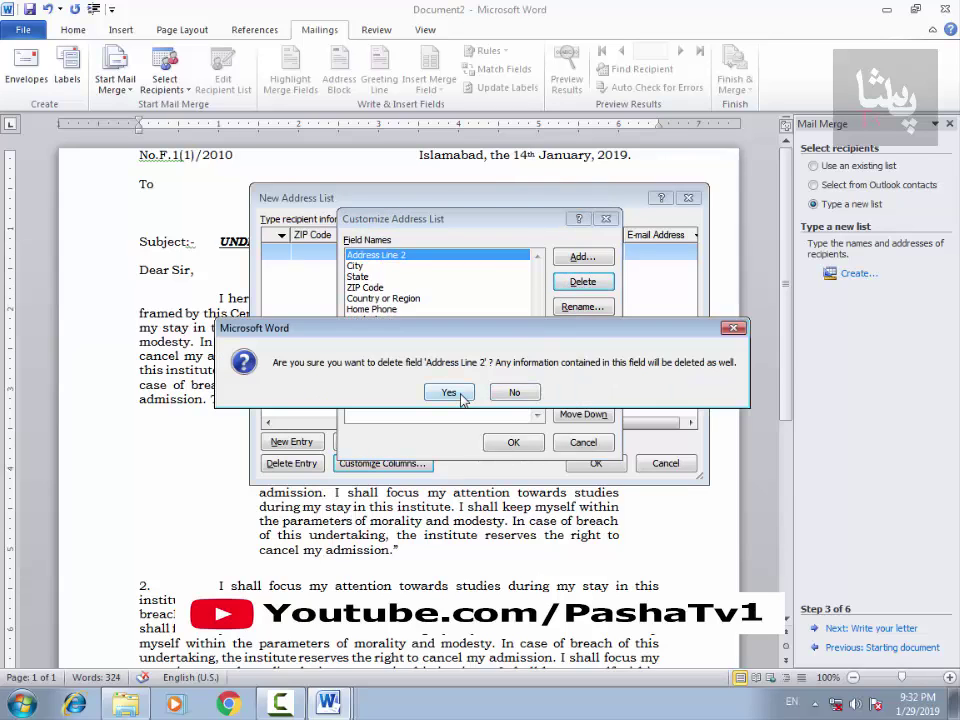
pyautogui.click(450, 392)
pyautogui.click(583, 282)
pyautogui.click(450, 392)
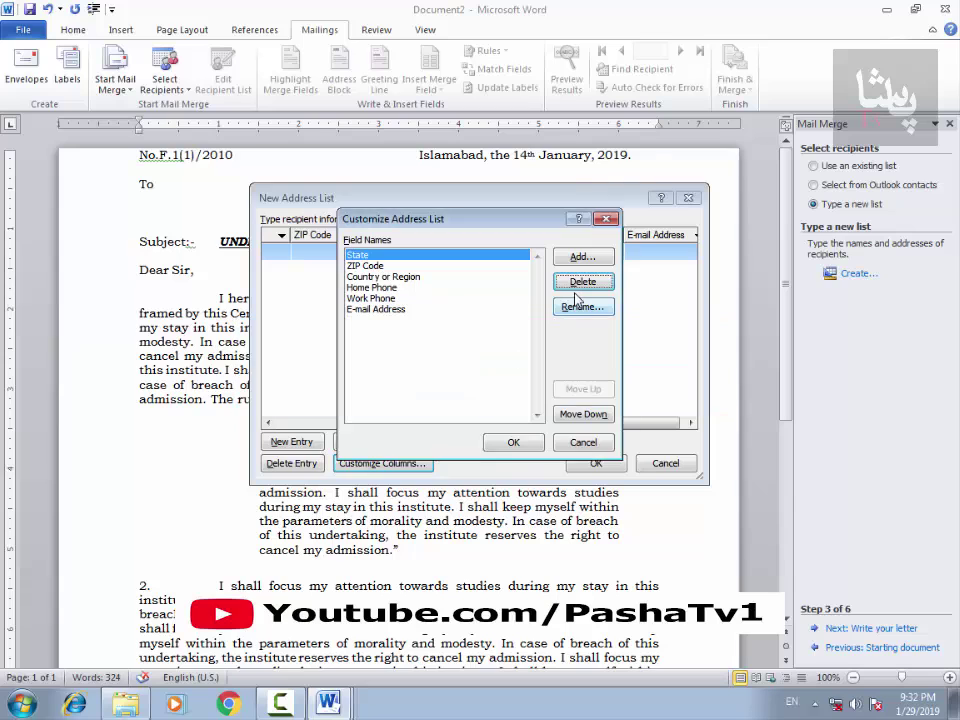
pyautogui.click(583, 282)
pyautogui.click(450, 392)
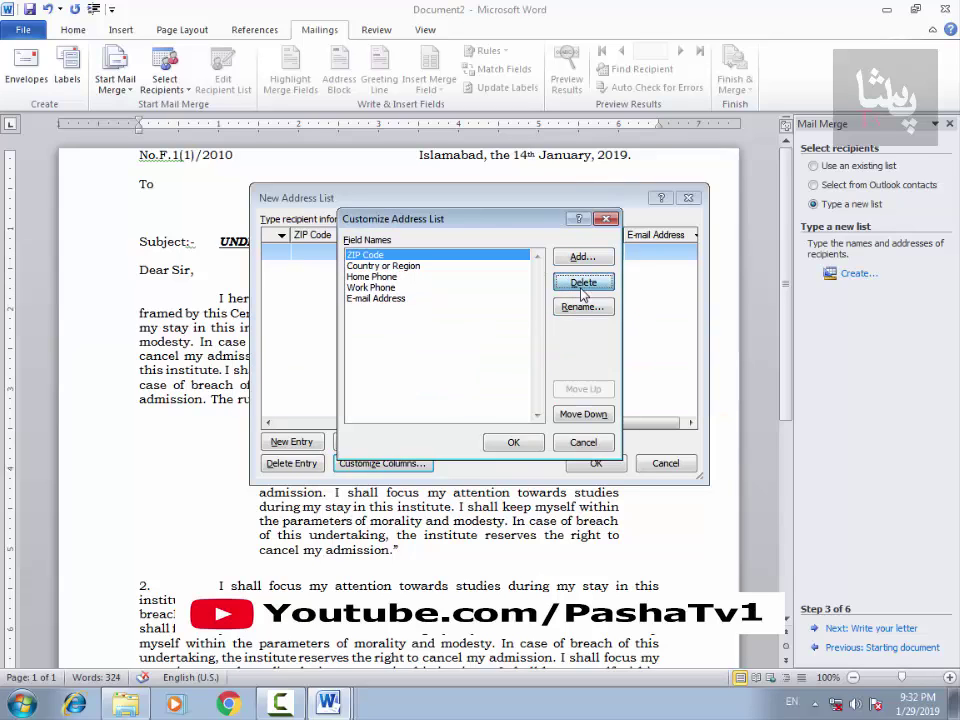
pyautogui.click(583, 282)
pyautogui.click(450, 392)
pyautogui.click(583, 282)
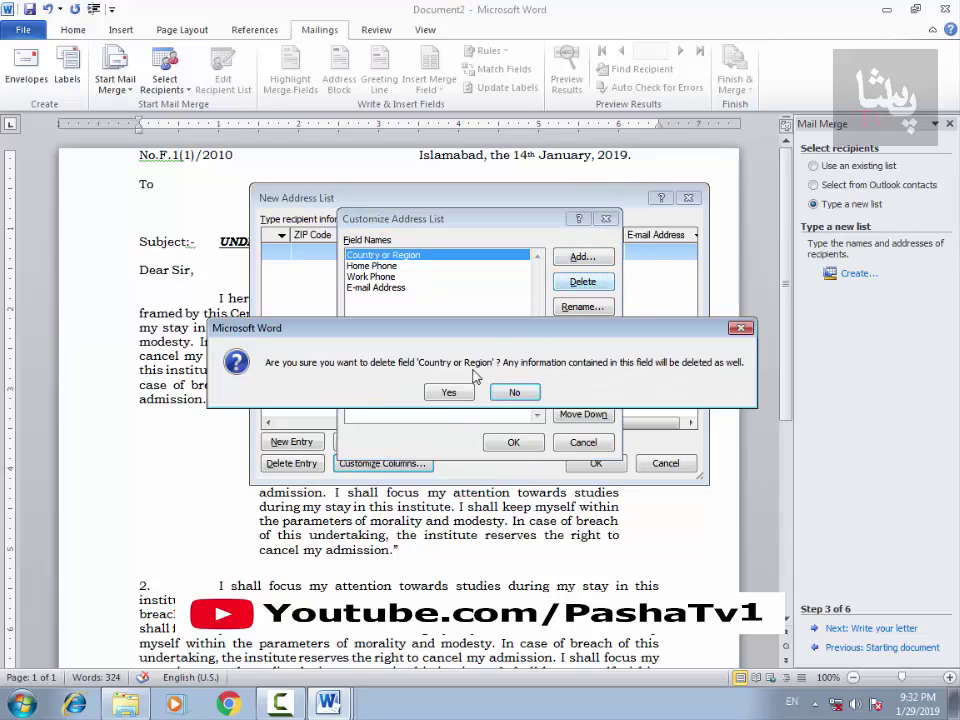
pyautogui.click(450, 392)
pyautogui.click(583, 282)
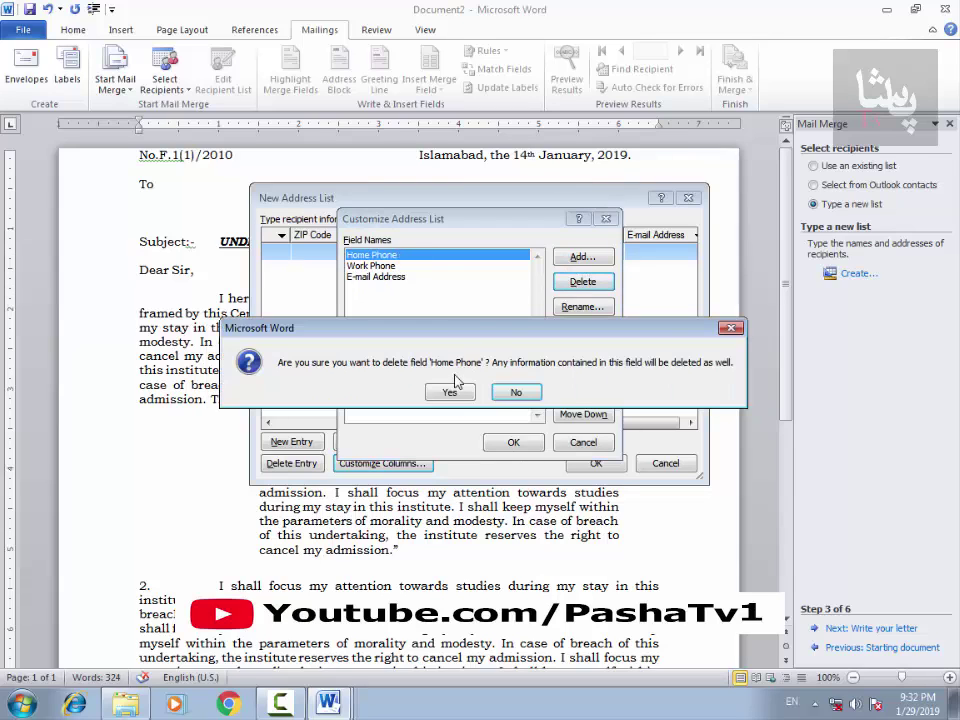
pyautogui.click(450, 392)
pyautogui.click(583, 282)
pyautogui.click(449, 392)
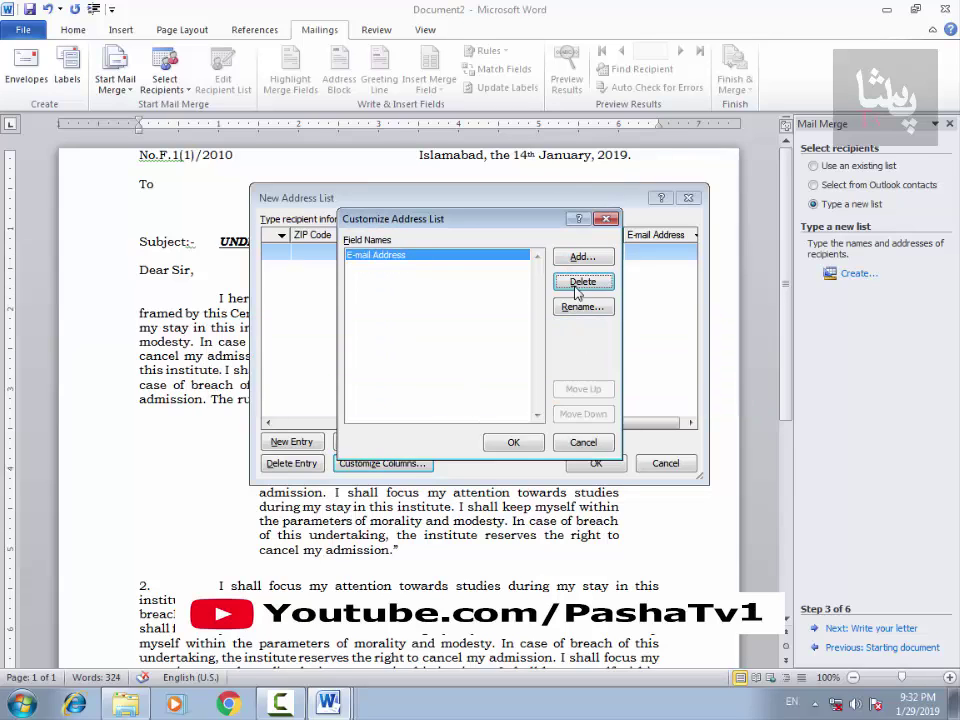
pyautogui.click(583, 282)
pyautogui.click(450, 398)
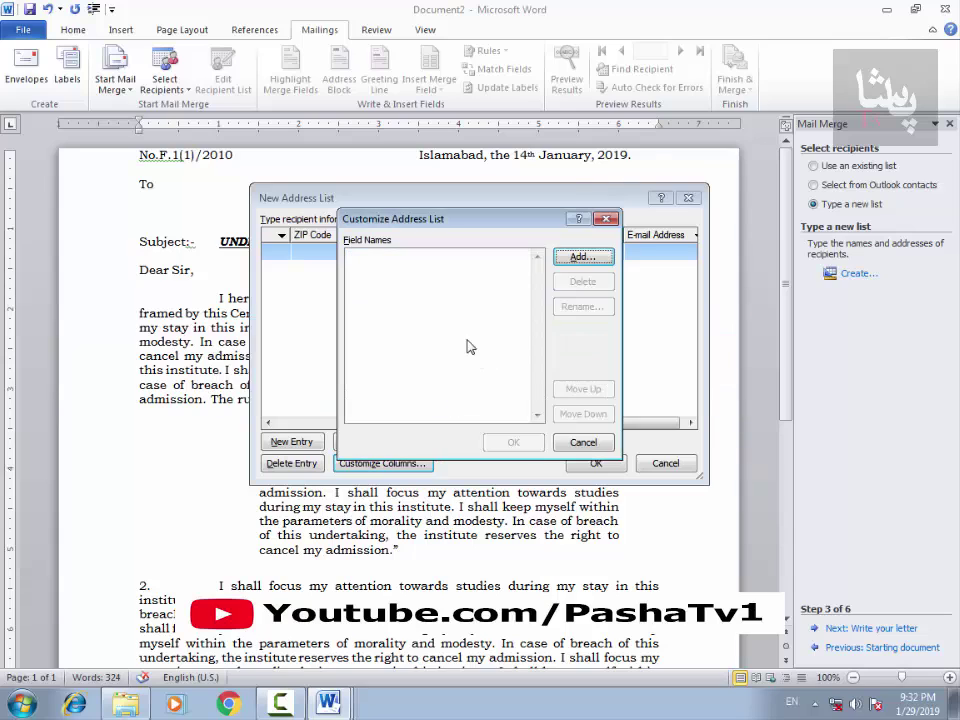
# Add the custom fields Name, Address line 1 and Address line2.
pyautogui.click(586, 258)
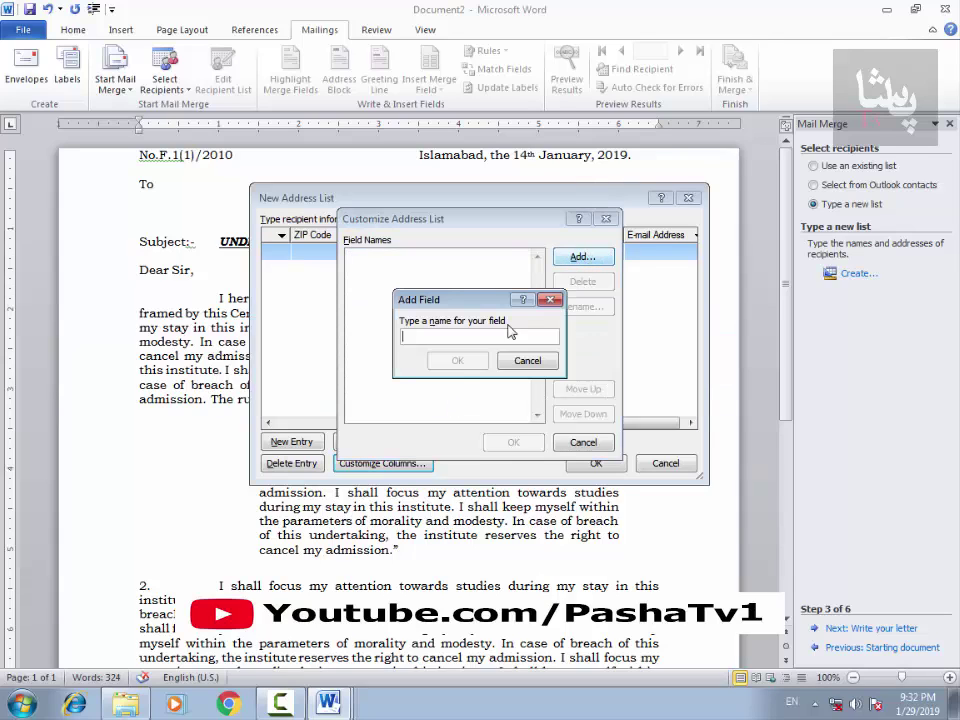
pyautogui.write('Nam')
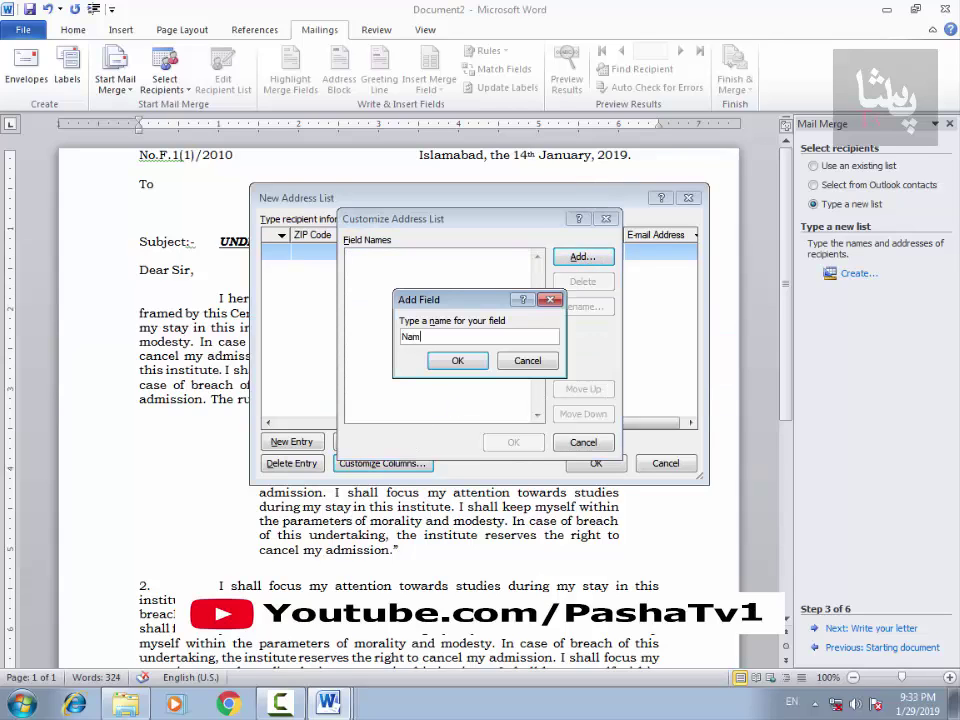
pyautogui.write('e')
pyautogui.press('Return')
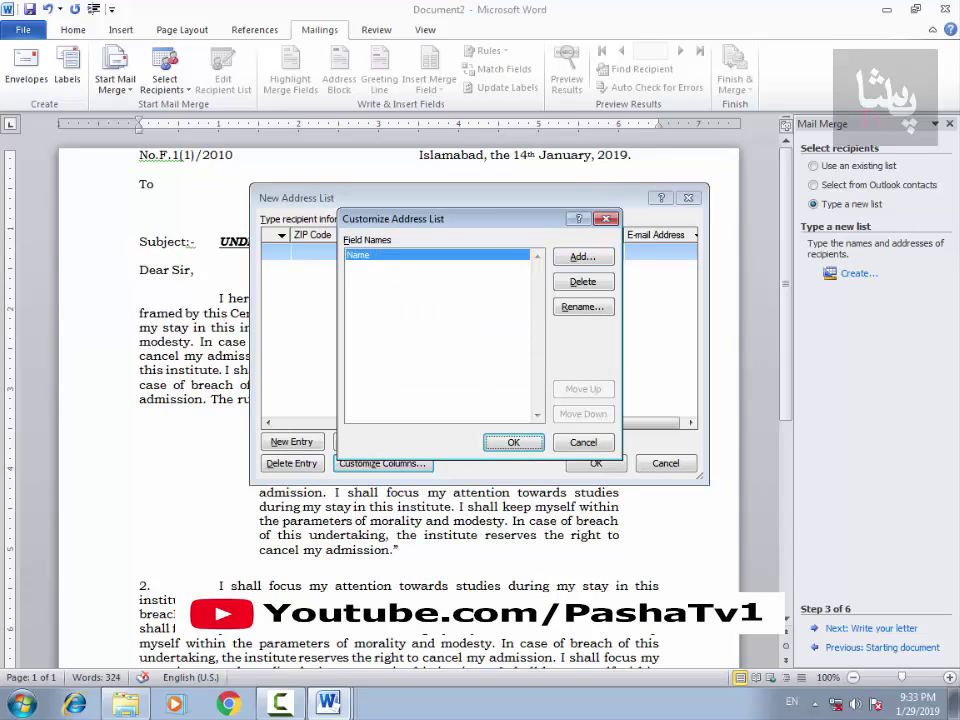
pyautogui.click(585, 257)
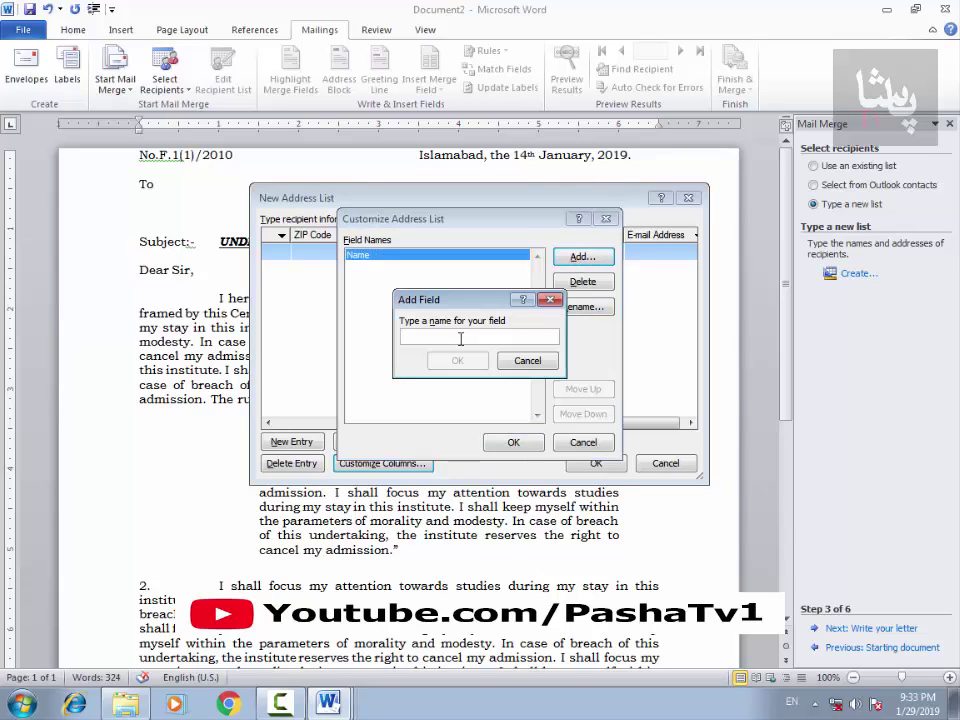
pyautogui.write('Add')
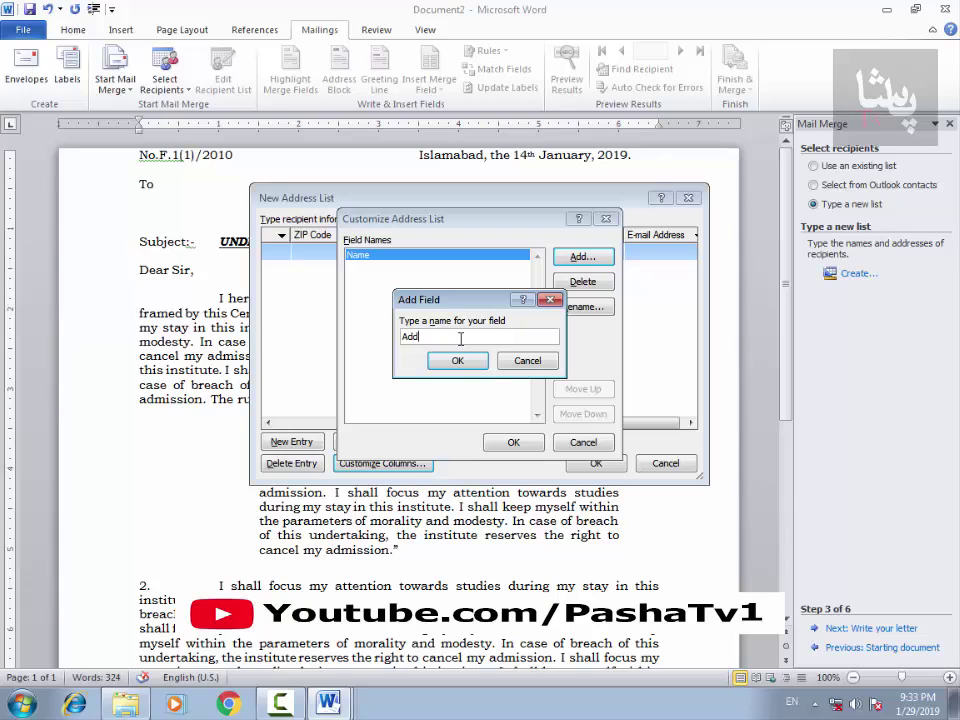
pyautogui.write('ress')
pyautogui.press('BackSpace')
pyautogui.write('s')
pyautogui.write(' li')
pyautogui.write('ne 1')
pyautogui.press('Return')
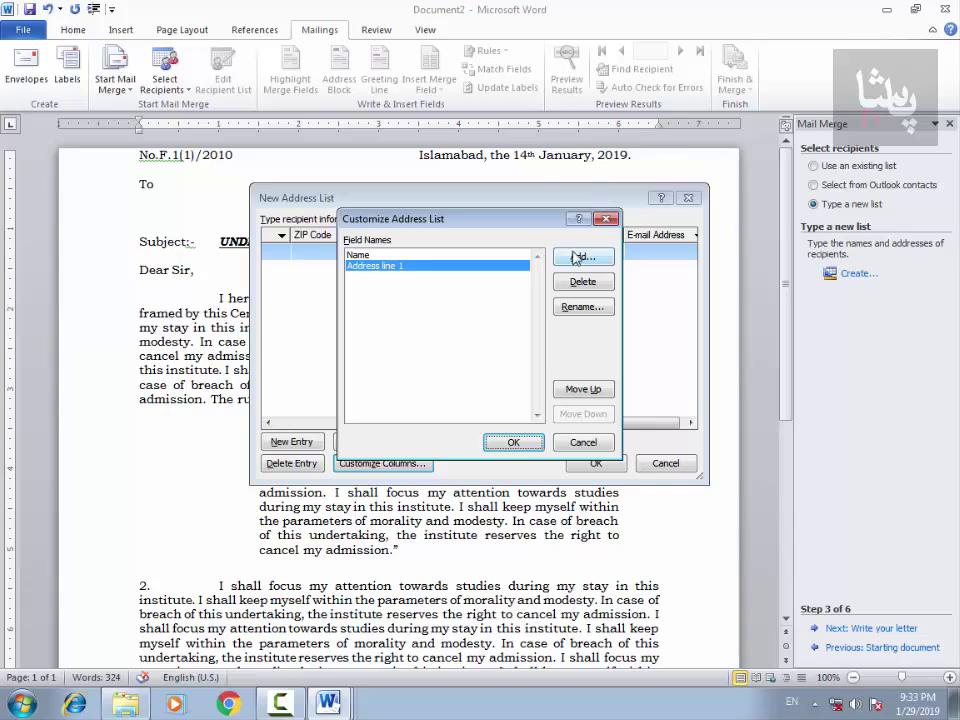
pyautogui.click(583, 257)
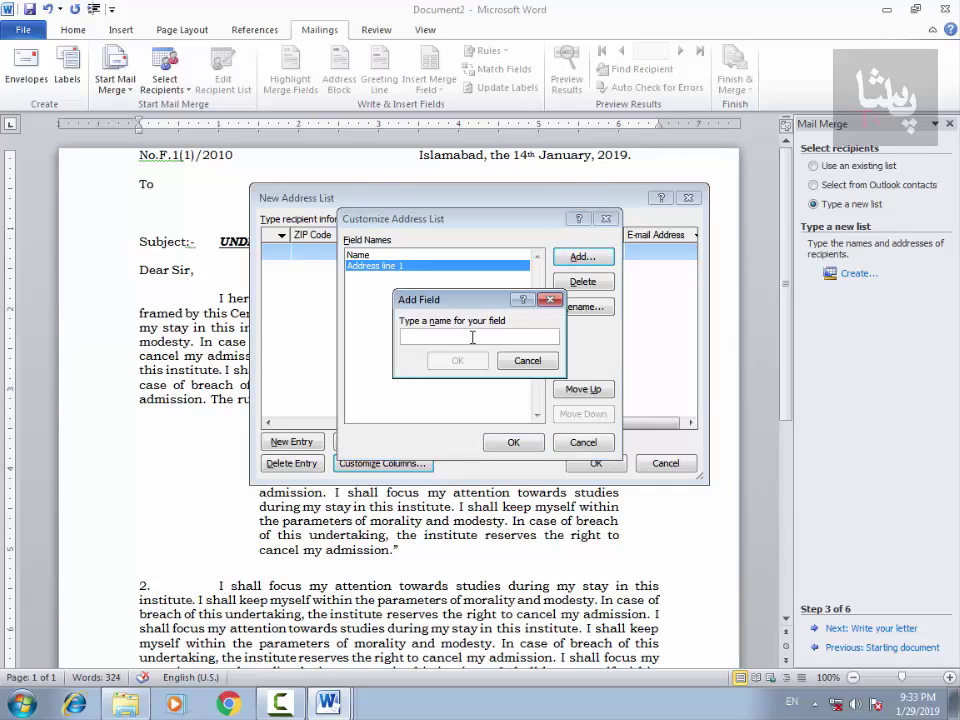
pyautogui.write('Address line2')
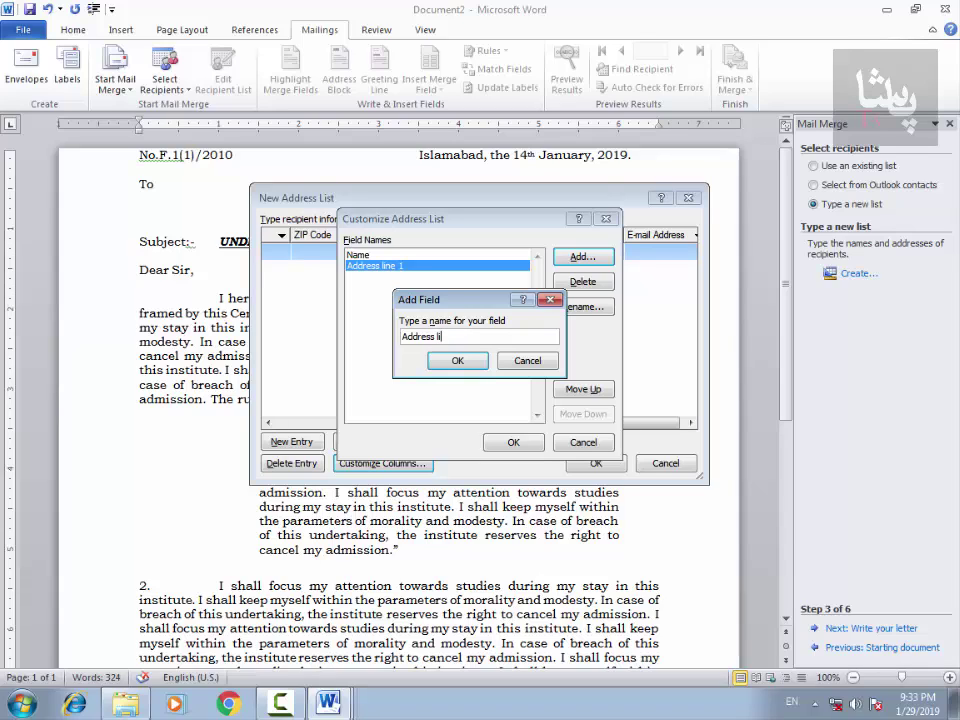
pyautogui.click(457, 360)
# Apply the new columns and enter the first recipient's name and two address lines.
pyautogui.click(503, 442)
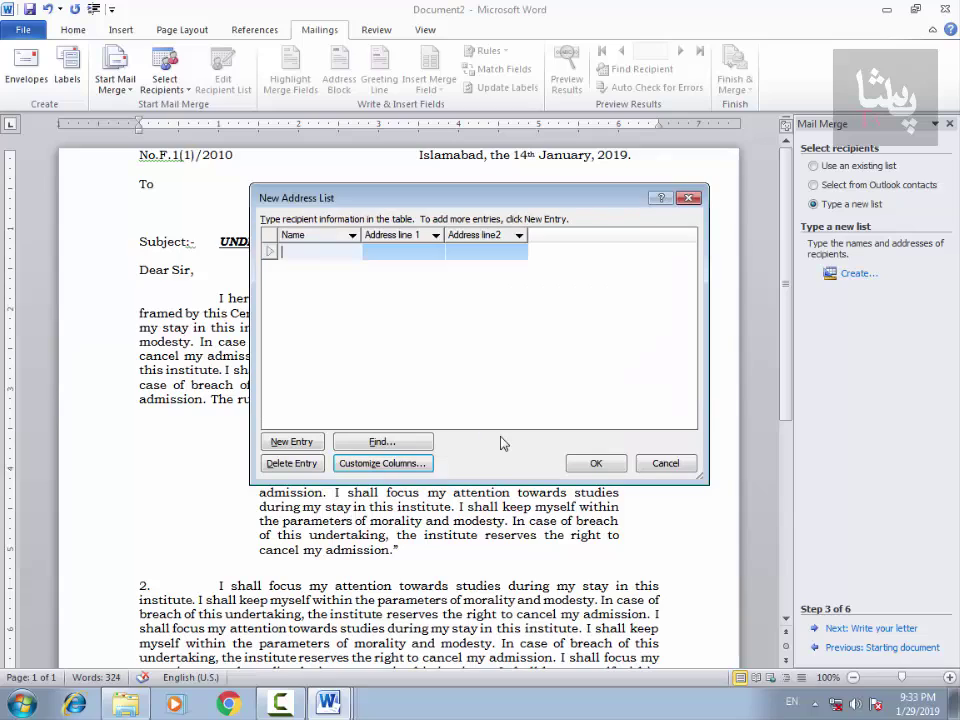
pyautogui.click(329, 253)
pyautogui.press('Tab')
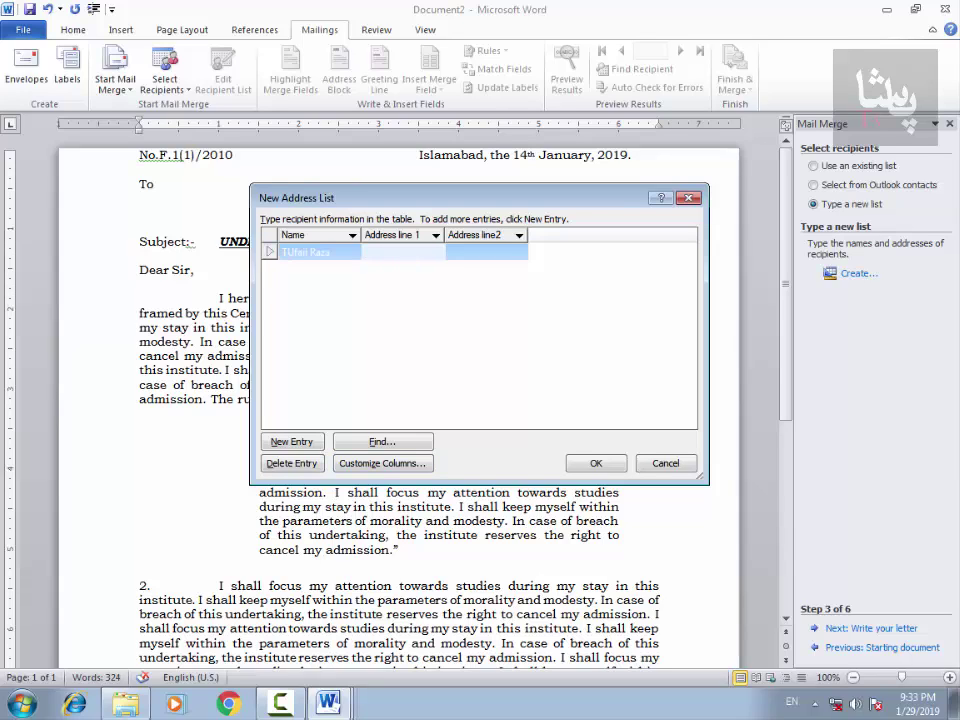
pyautogui.write('Parach')
pyautogui.write('a Town')
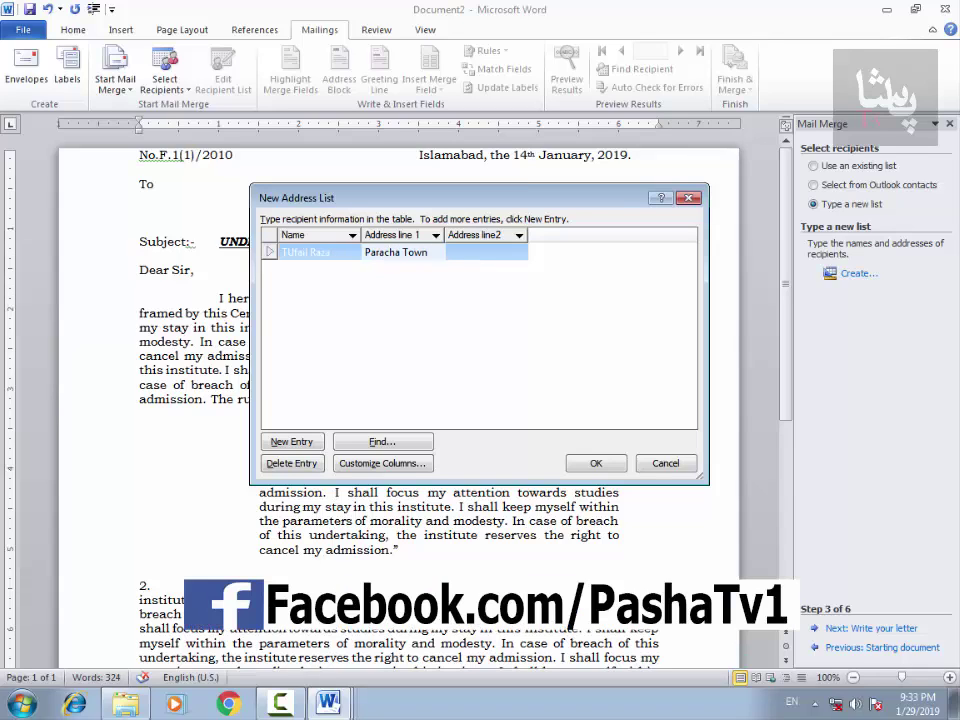
pyautogui.press('Tab')
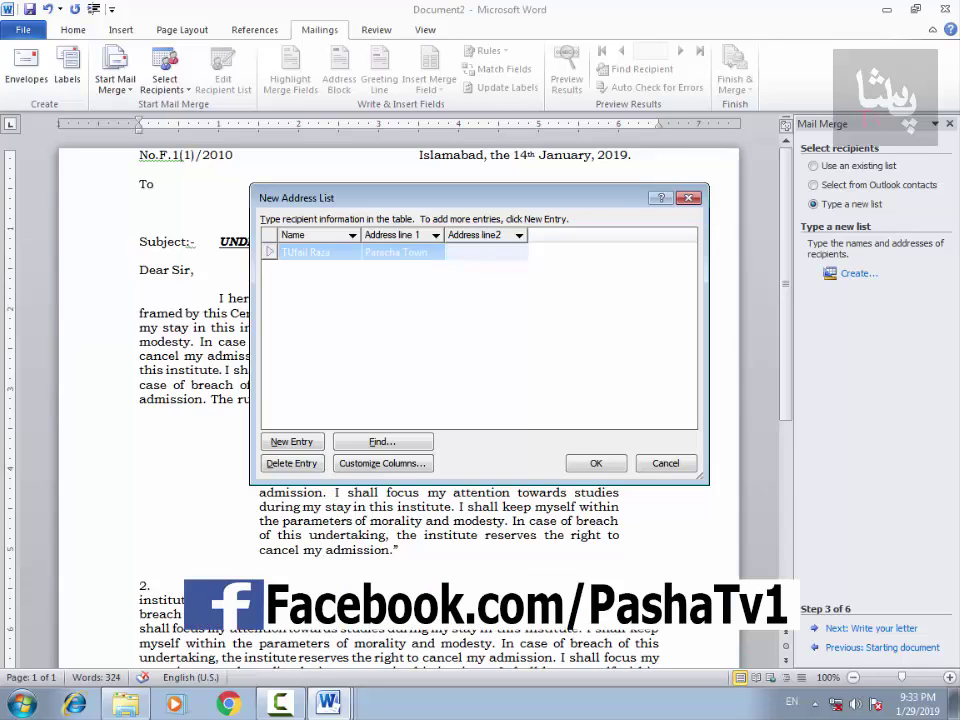
pyautogui.write('d-15')
pyautogui.write(',Isl')
pyautogui.write('amabad')
# Add a second recipient row with their name and two address lines.
pyautogui.click(283, 442)
pyautogui.write('Asa')
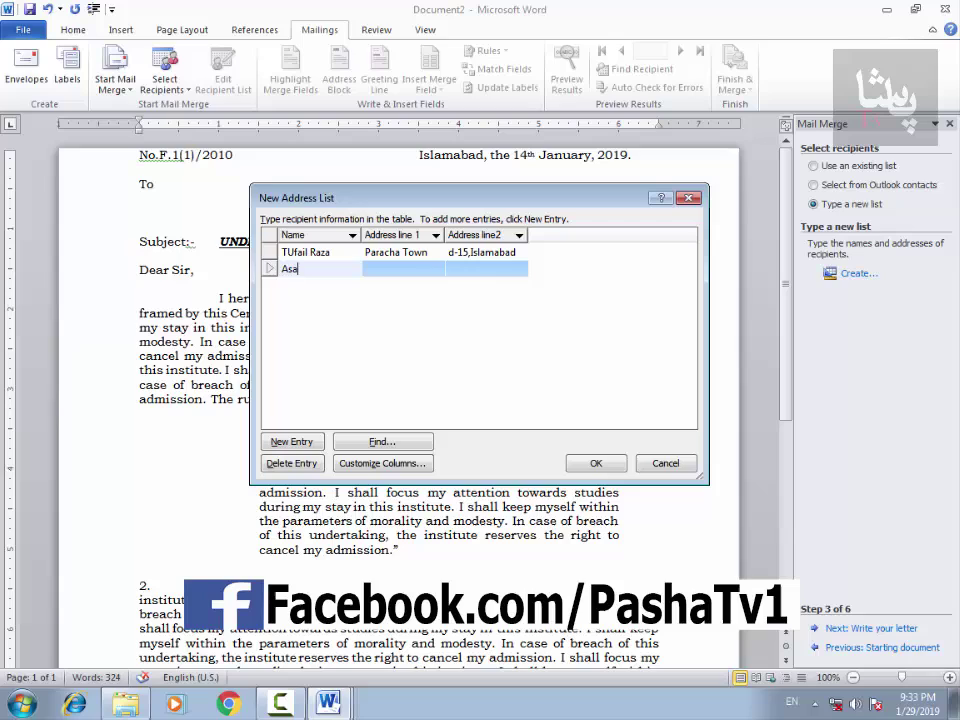
pyautogui.press('BackSpace')
pyautogui.write('ad')
pyautogui.press('Tab')
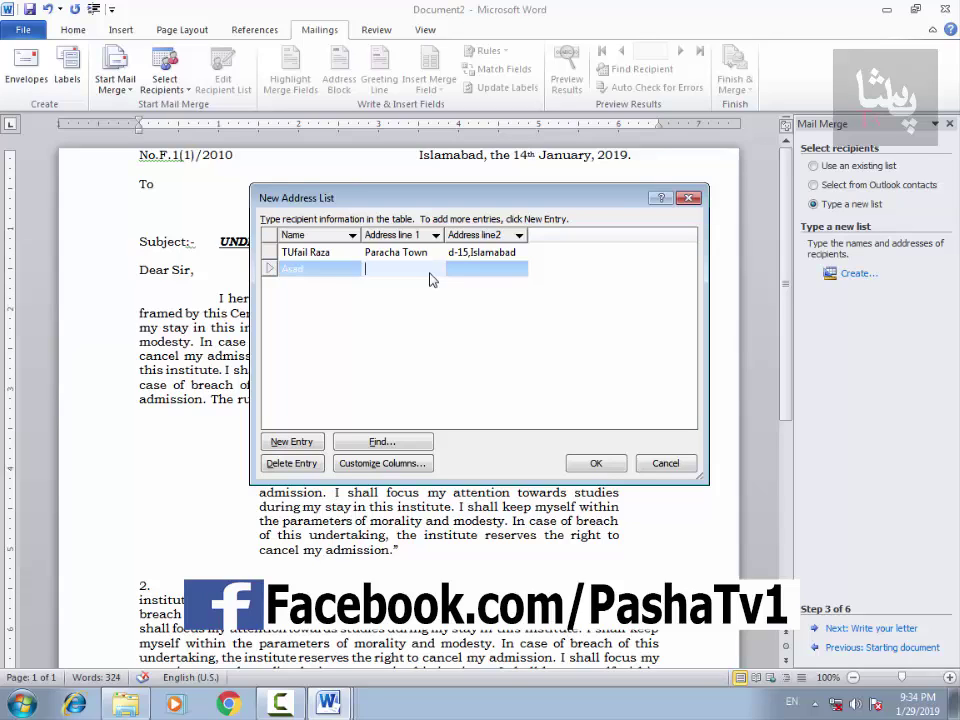
pyautogui.write('newTo')
pyautogui.write('wn')
pyautogui.click(483, 272)
pyautogui.write('d-')
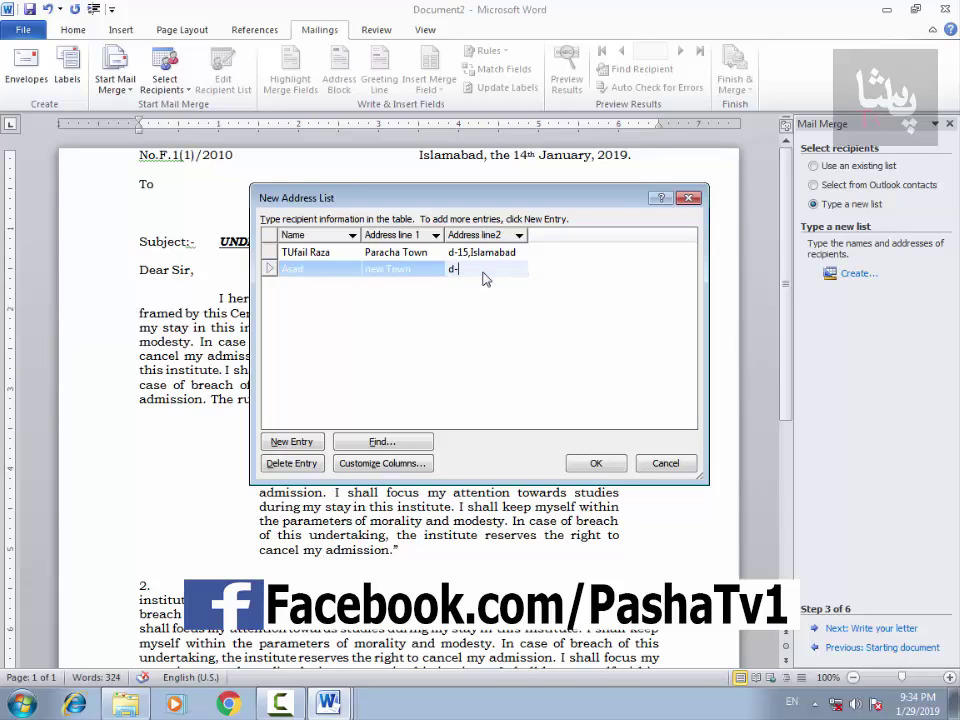
pyautogui.write('16,islam')
pyautogui.write('abad')
# Add a third recipient row with their name and second address line.
pyautogui.click(291, 441)
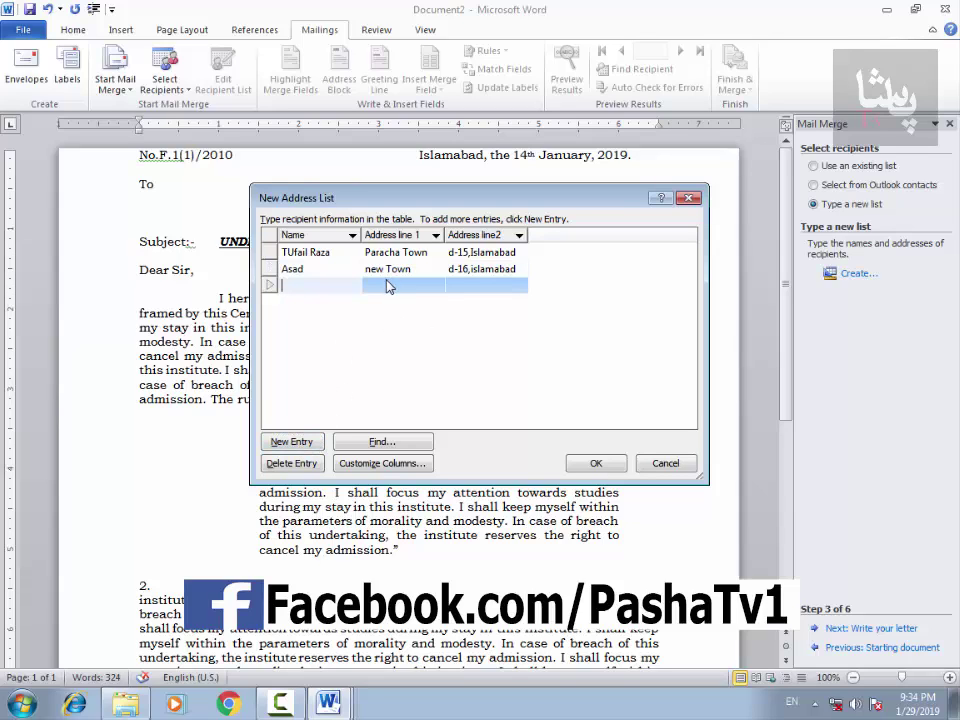
pyautogui.write('sha')
pyautogui.write('fiq')
pyautogui.write('e')
pyautogui.press('Tab')
pyautogui.write('tarnol')
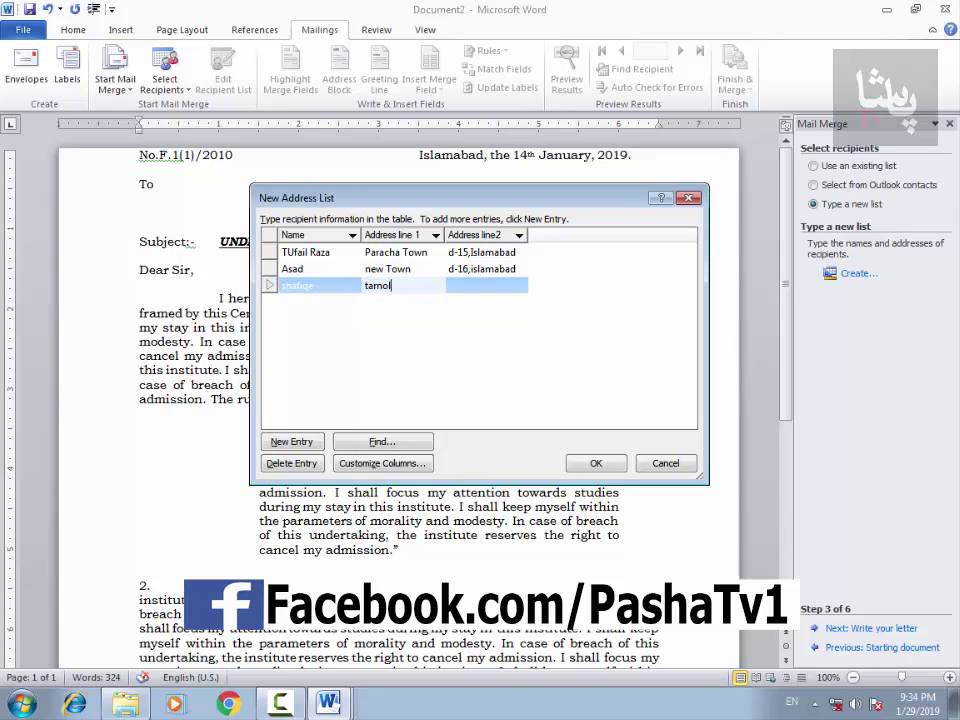
pyautogui.press('Tab')
pyautogui.write('d')
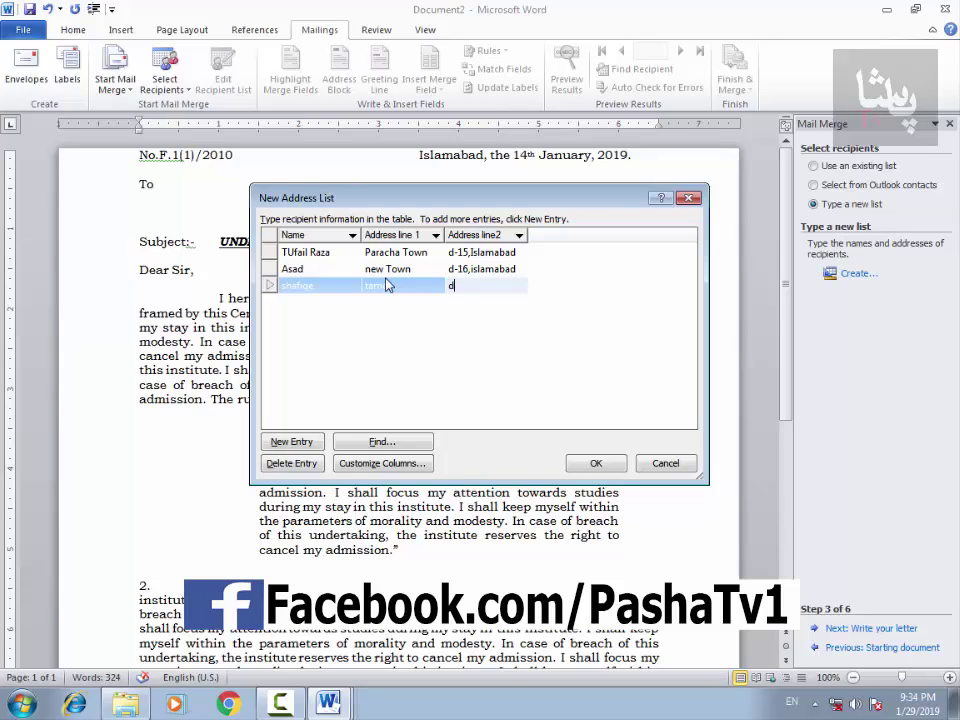
pyautogui.write('-14,isl')
pyautogui.write('ama')
pyautogui.write('bad')
# Add the fourth recipient's name and address lines, then finish the list.
pyautogui.click(307, 447)
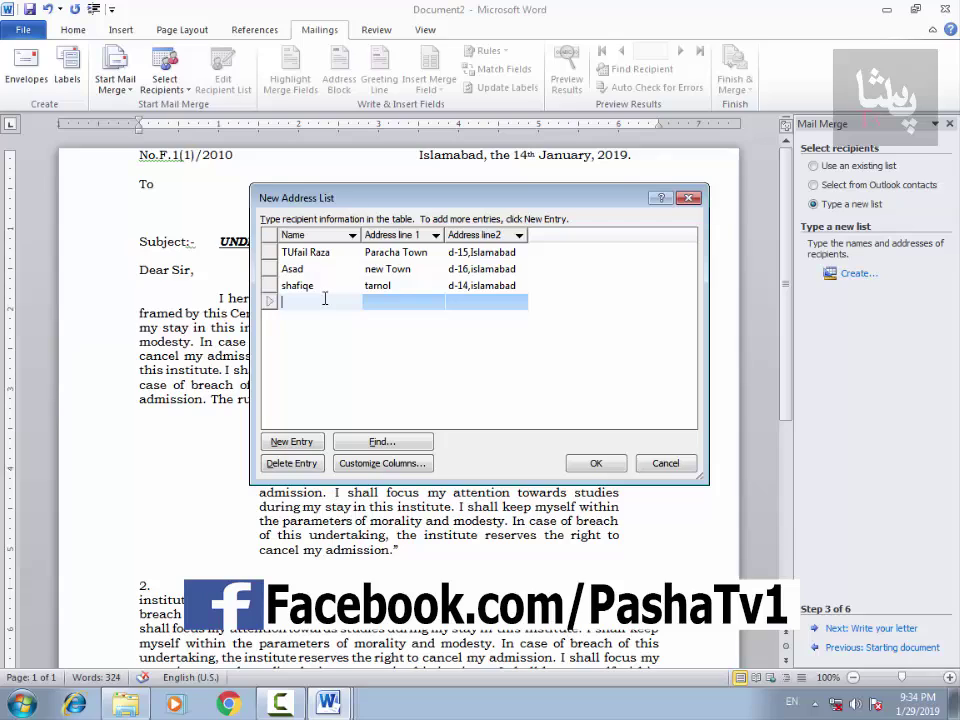
pyautogui.write('shan')
pyautogui.press('Tab')
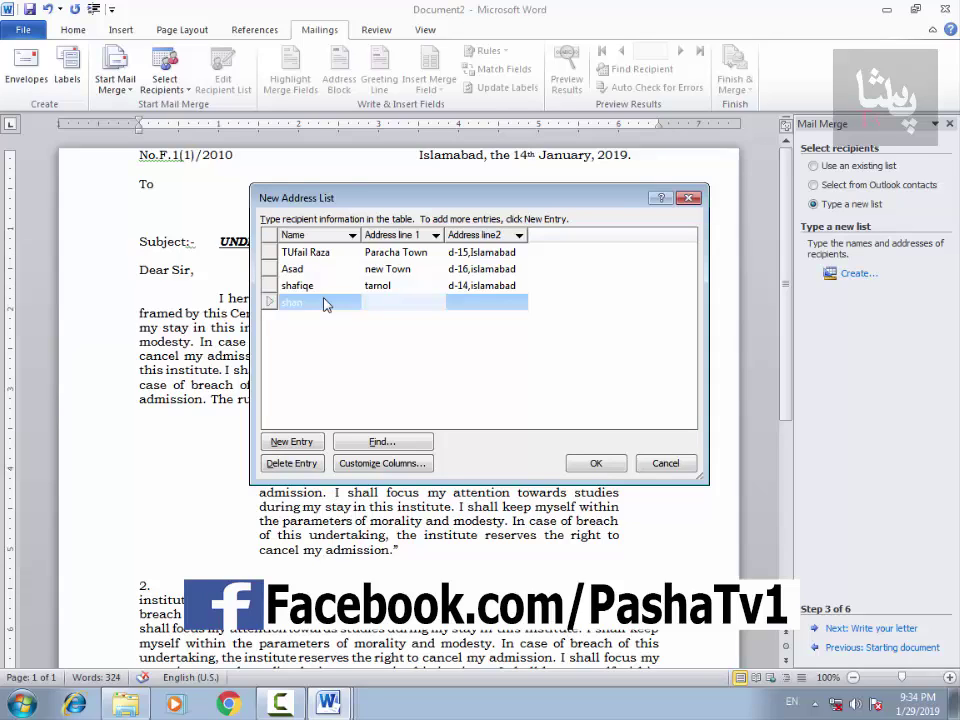
pyautogui.write('tax')
pyautogui.write('ila')
pyautogui.press('Tab')
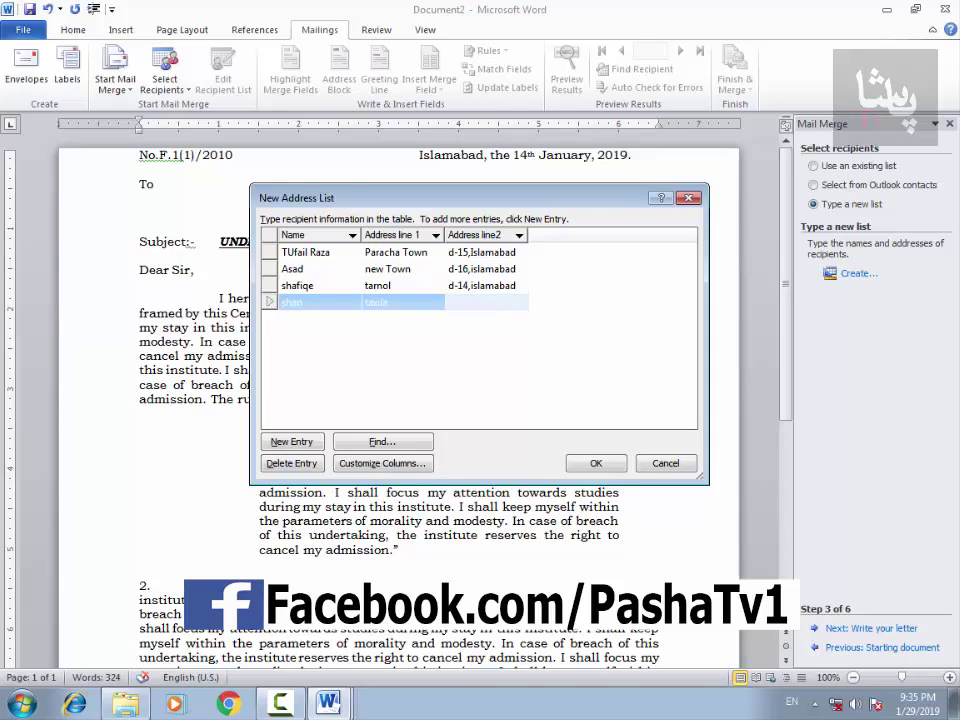
pyautogui.write('rural area Taxil')
pyautogui.write('al area Taxila')
pyautogui.click(304, 441)
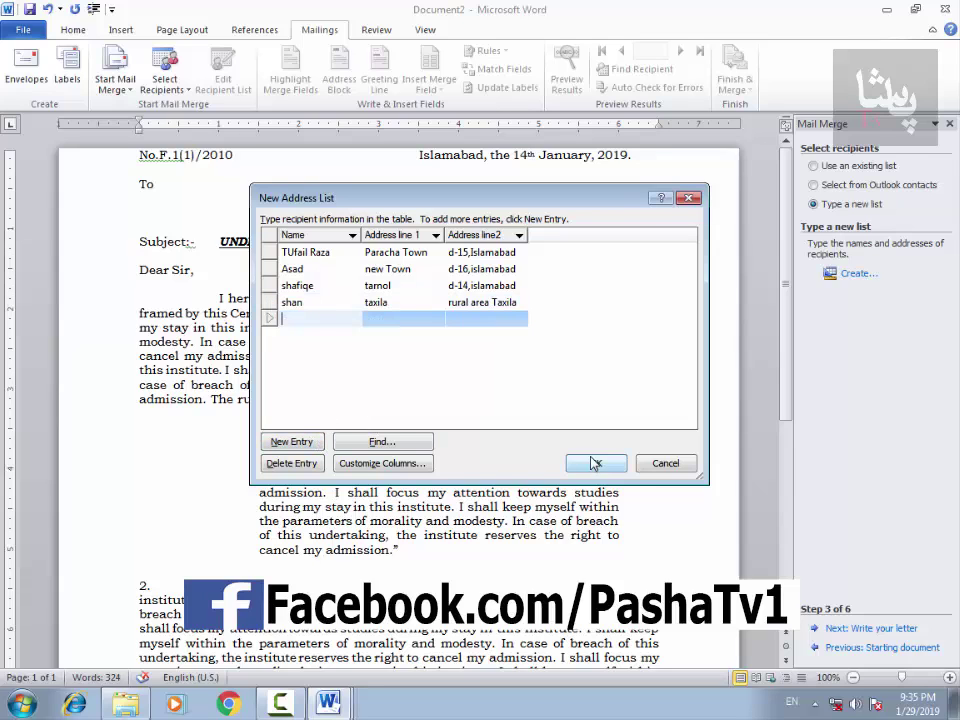
pyautogui.click(594, 463)
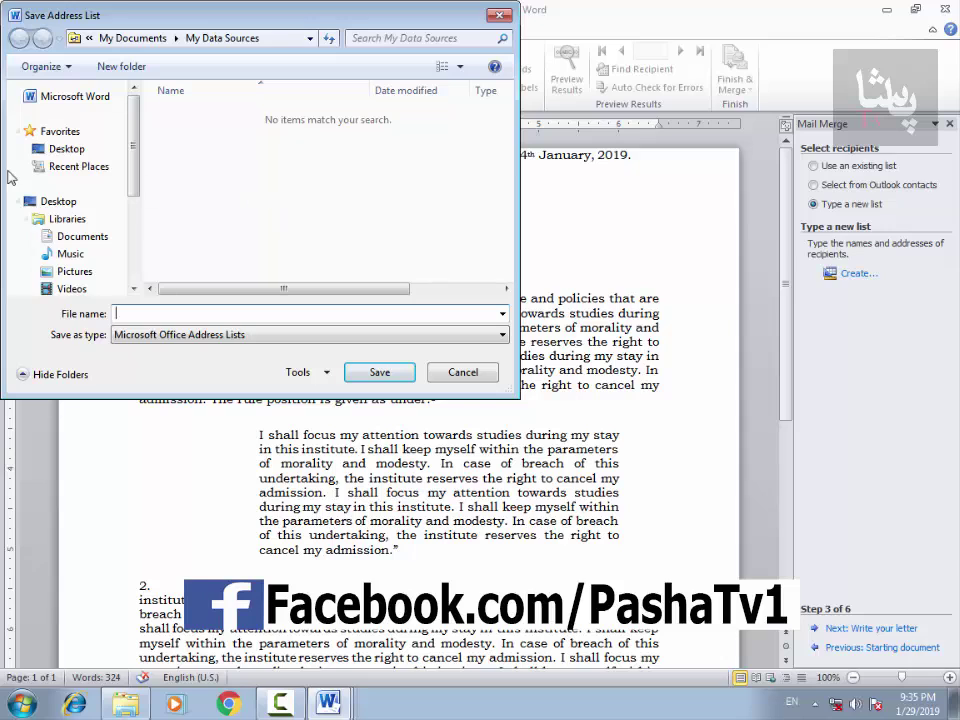
pyautogui.moveTo(67, 149)
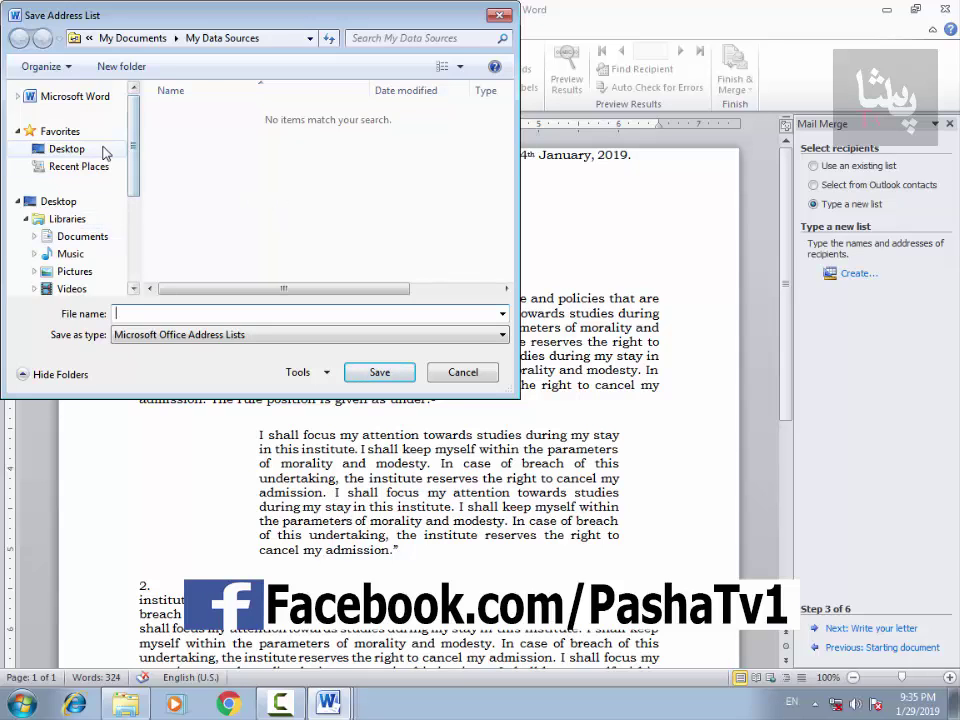
# Save the recipient list to the Desktop under the file name 123.
pyautogui.click(102, 150)
pyautogui.click(180, 313)
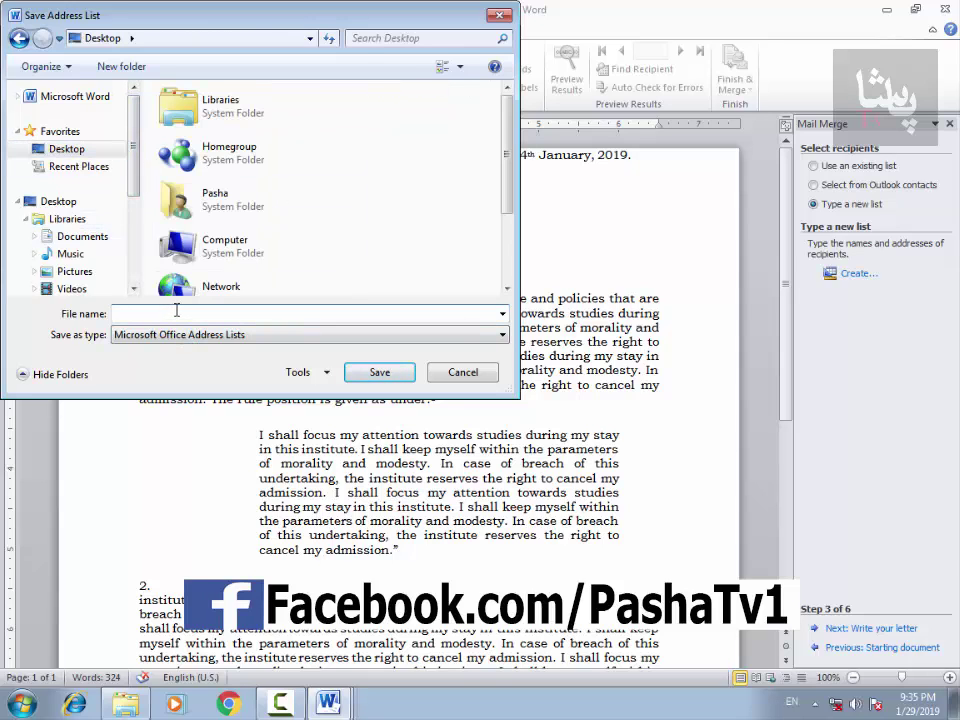
pyautogui.write('123')
pyautogui.click(356, 372)
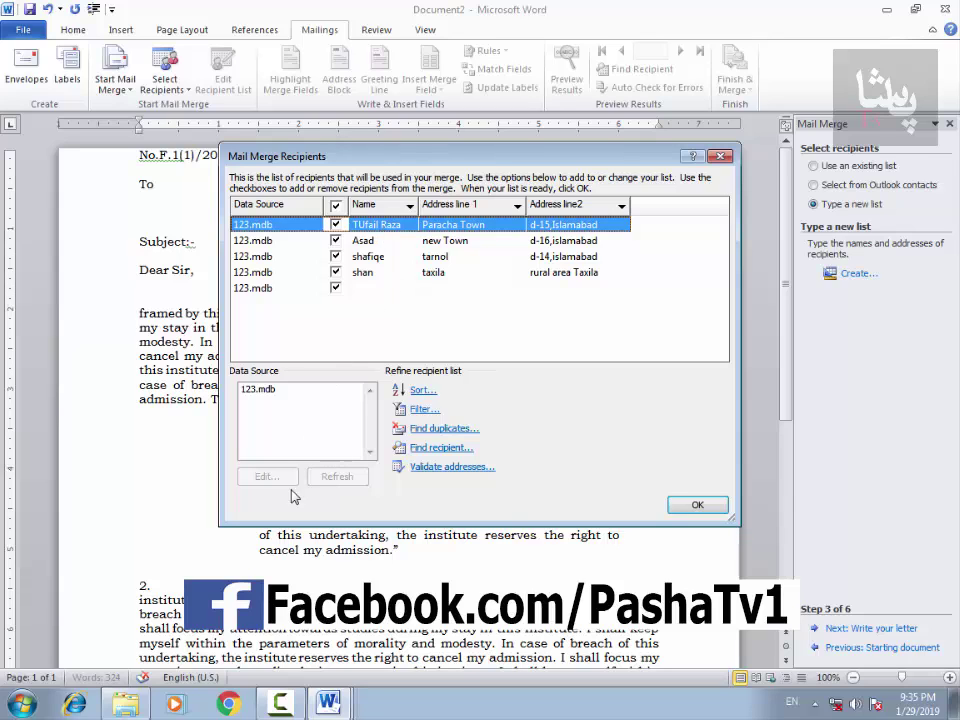
# Accept the four recipients from 123.mdb and advance the wizard to Write your letter.
pyautogui.click(268, 390)
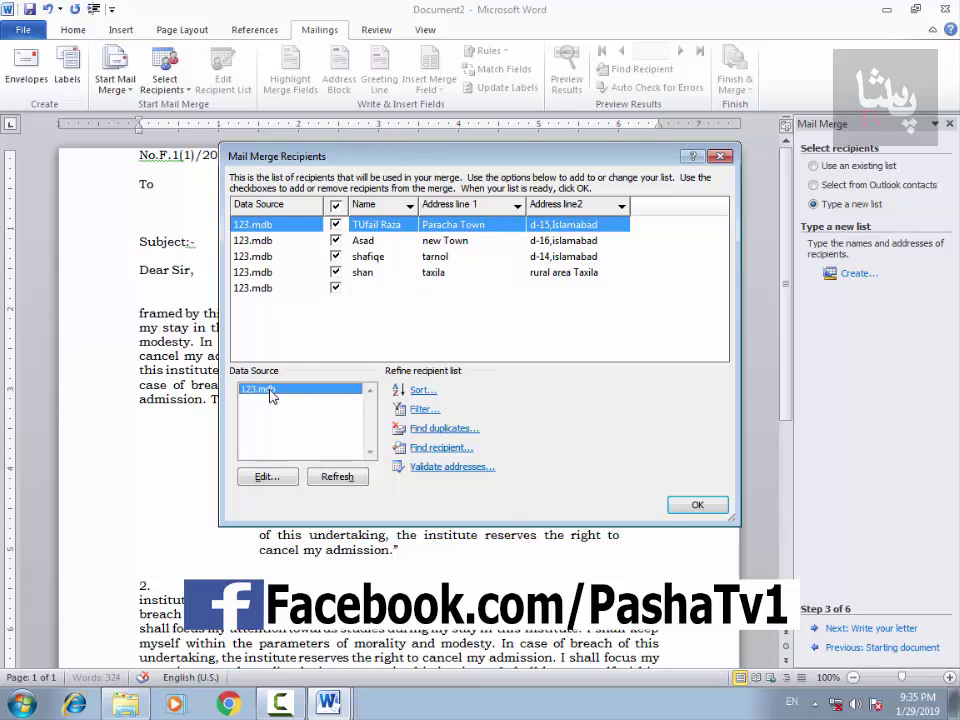
pyautogui.click(276, 475)
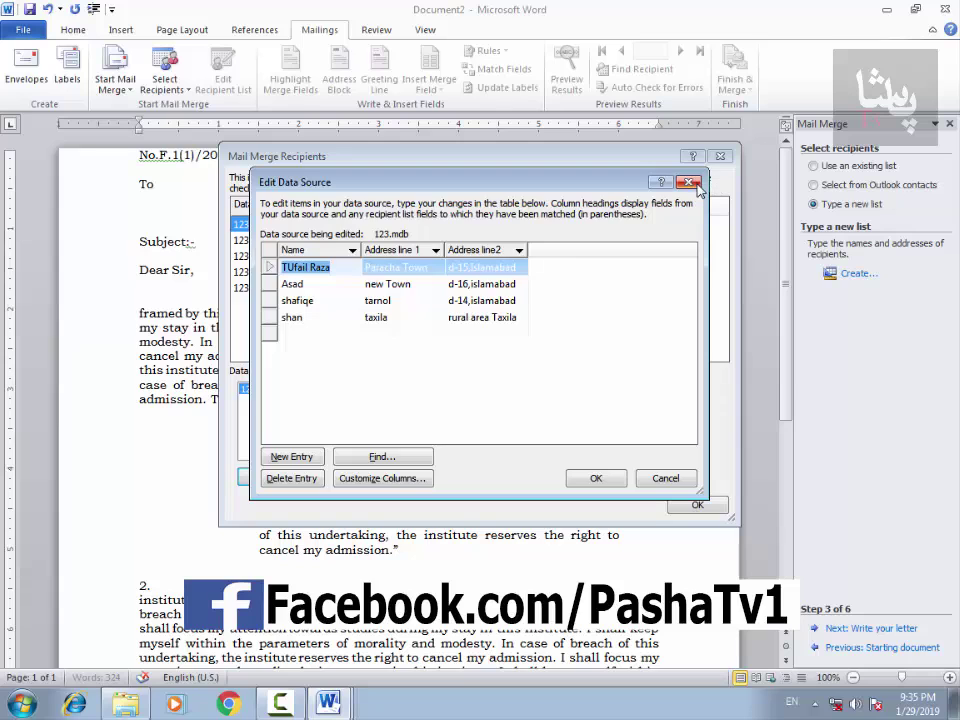
pyautogui.click(596, 478)
pyautogui.click(339, 392)
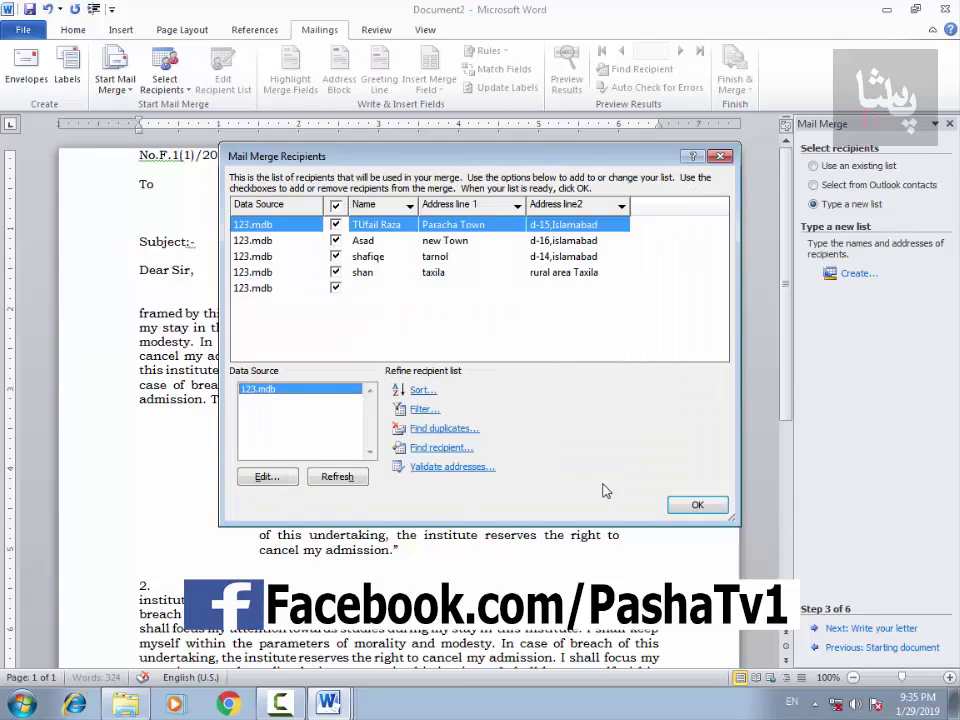
pyautogui.click(697, 505)
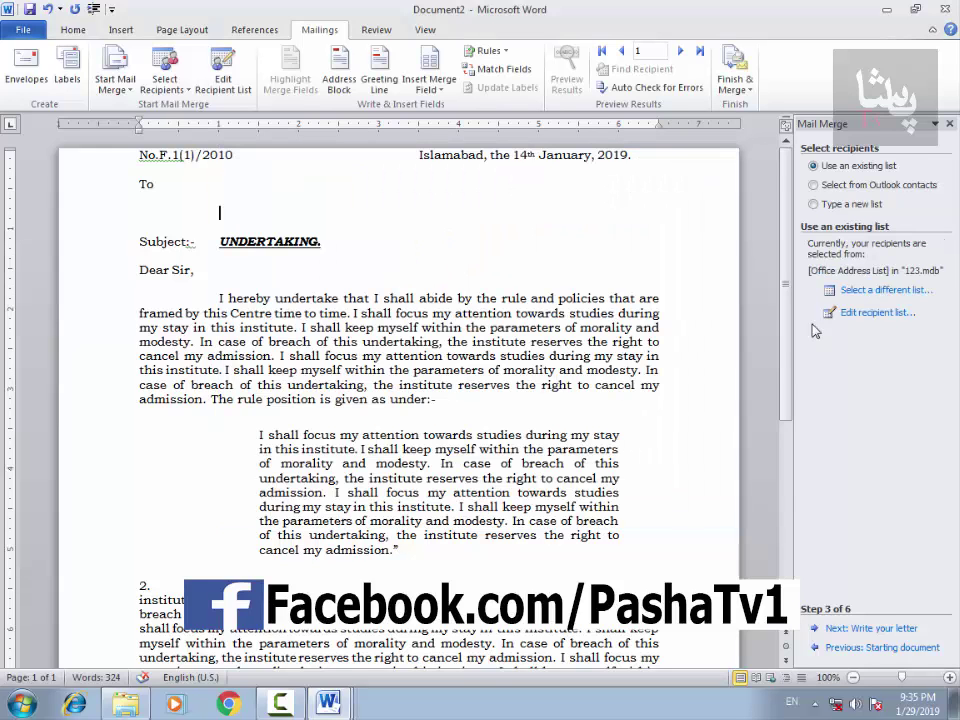
pyautogui.click(872, 628)
pyautogui.click(220, 211)
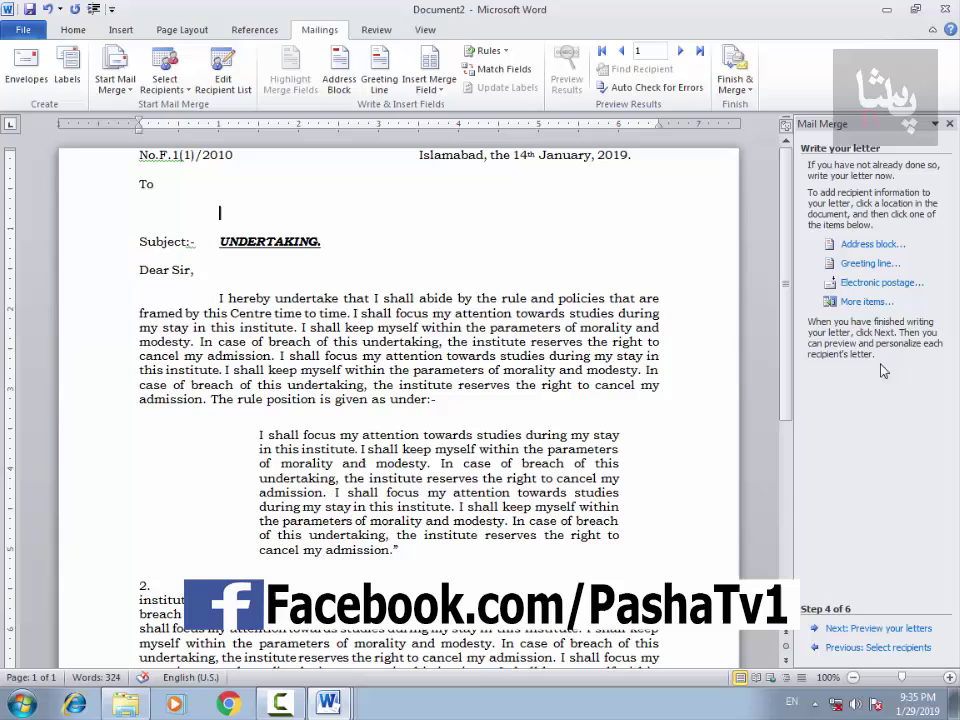
# Insert the «Name» merge field below 'To' and start a new line.
pyautogui.click(862, 301)
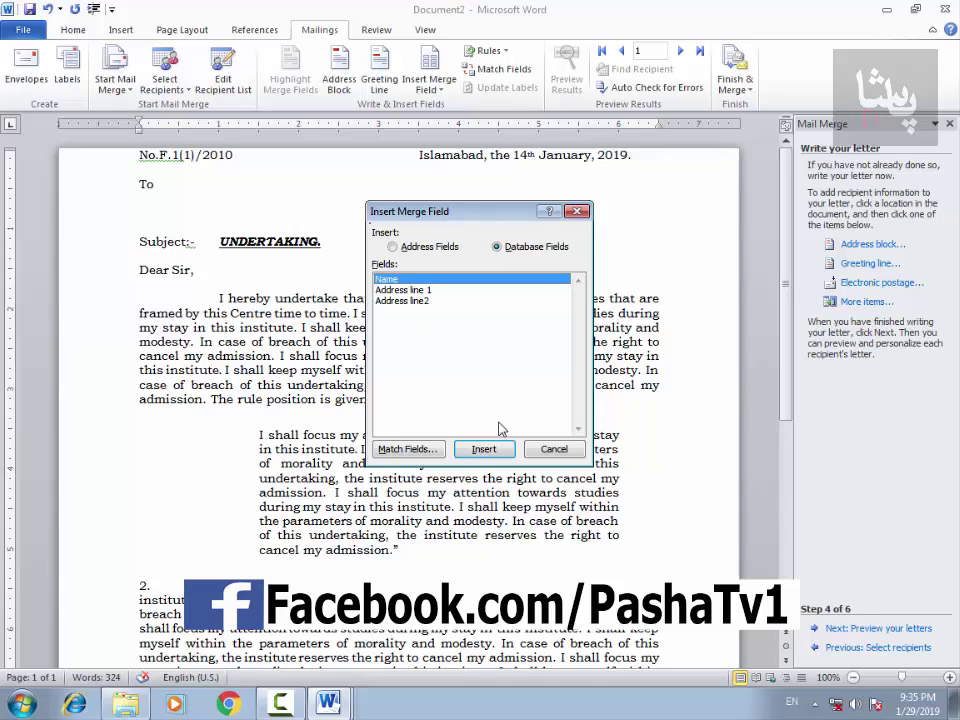
pyautogui.click(483, 449)
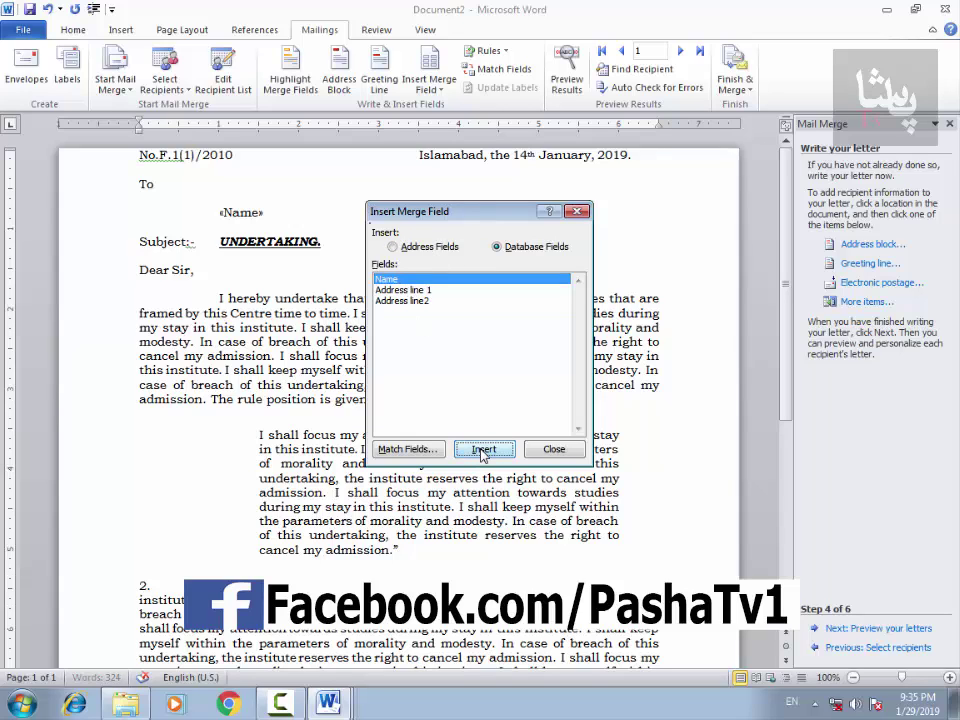
pyautogui.click(293, 207)
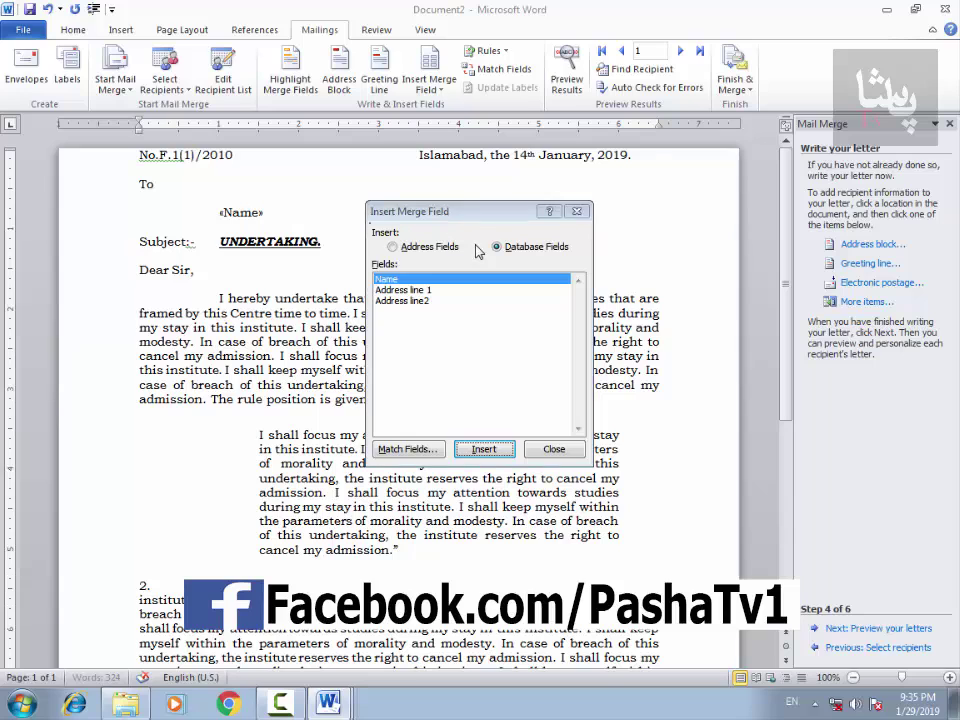
pyautogui.click(430, 247)
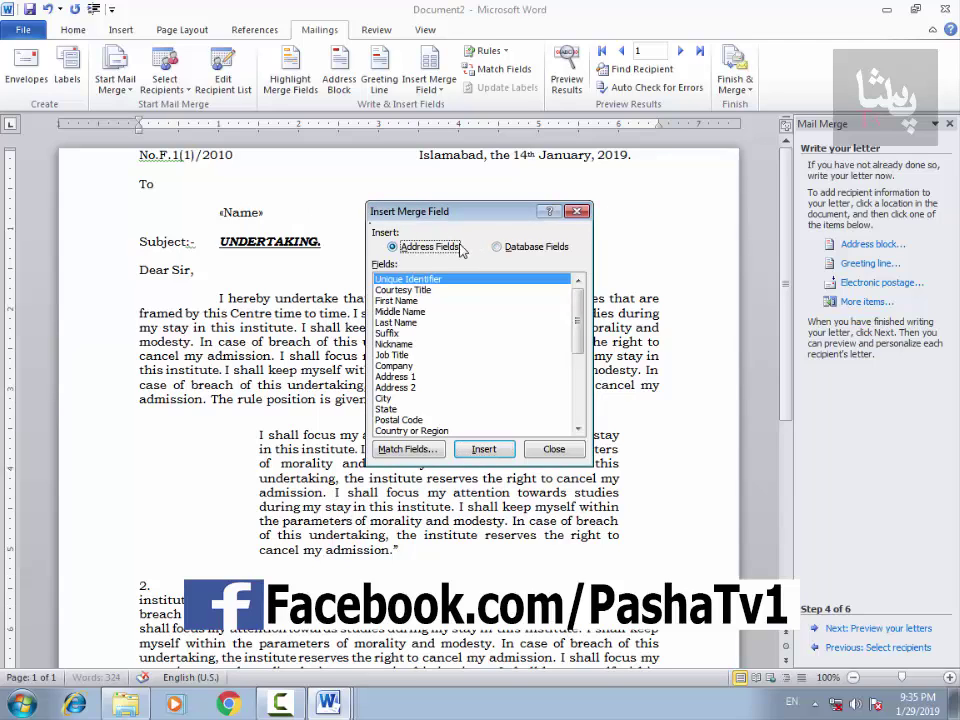
pyautogui.click(576, 212)
pyautogui.press('Return')
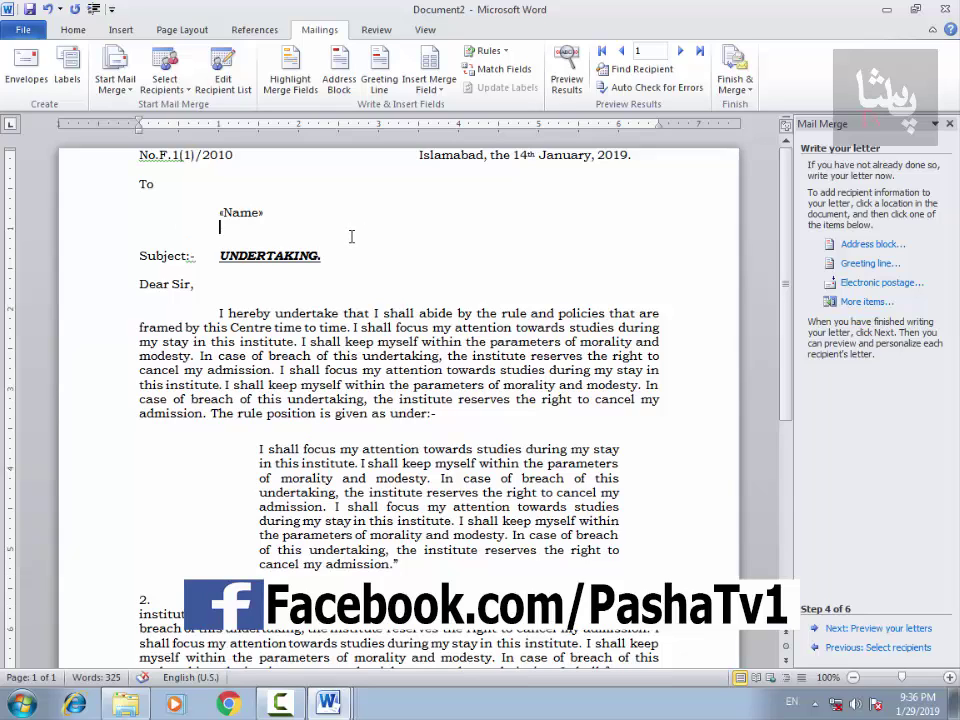
# Insert «Address_line_1» and «Address_line2» on successive lines below «Name».
pyautogui.click(860, 302)
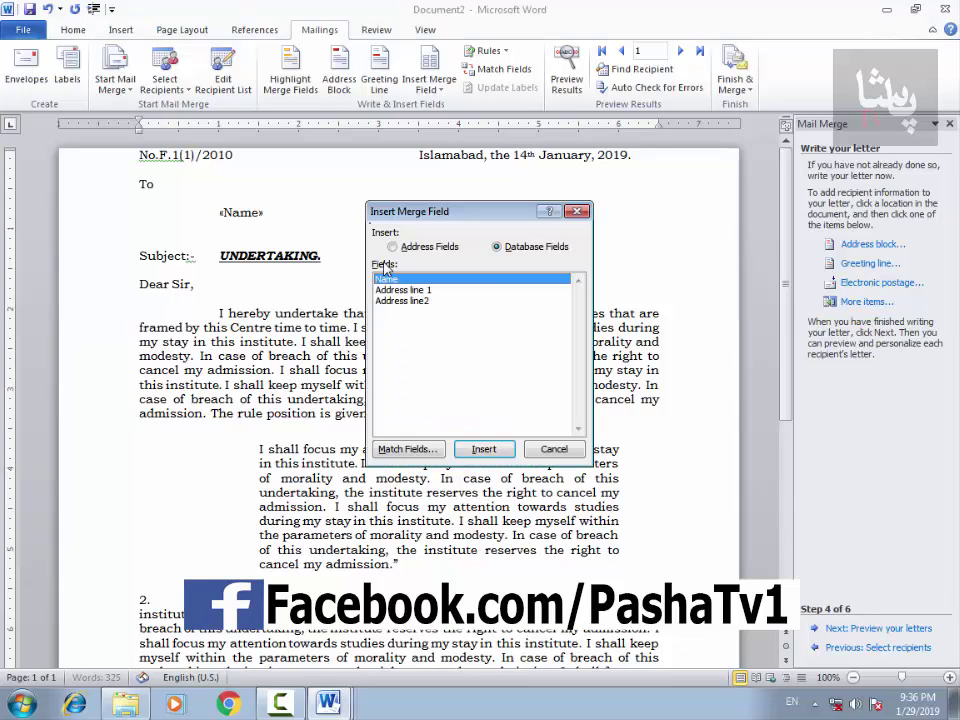
pyautogui.click(403, 290)
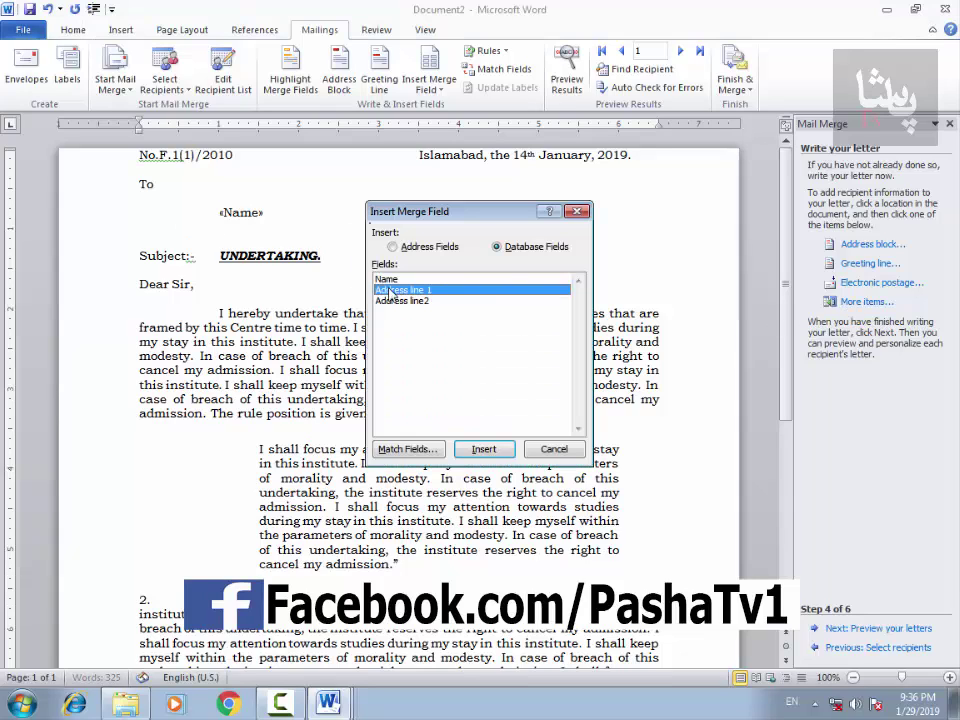
pyautogui.click(471, 451)
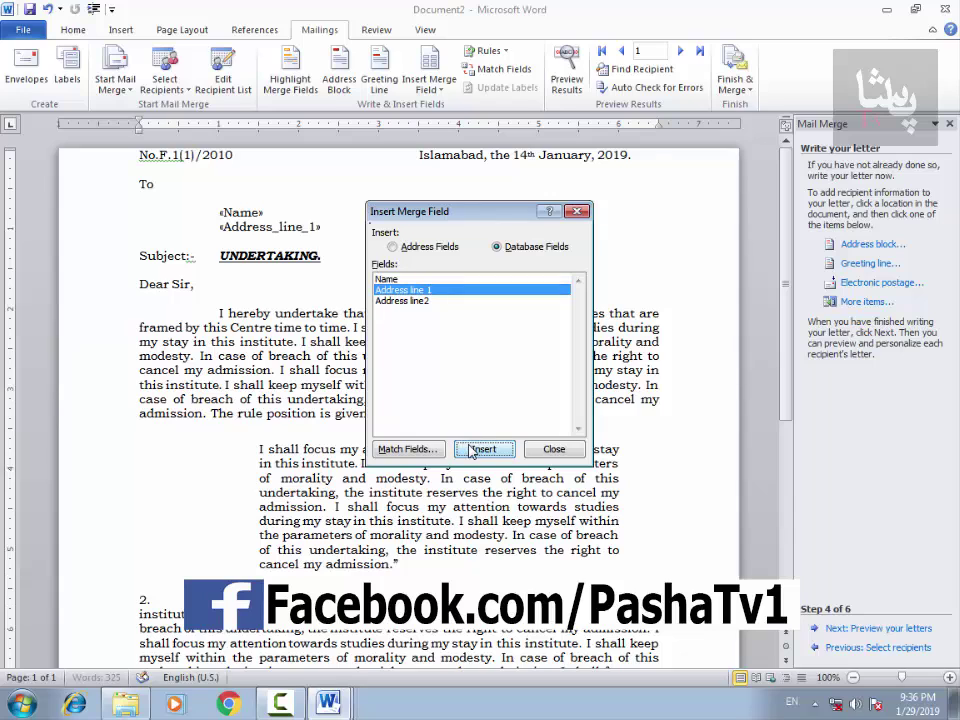
pyautogui.click(556, 451)
pyautogui.press('Return')
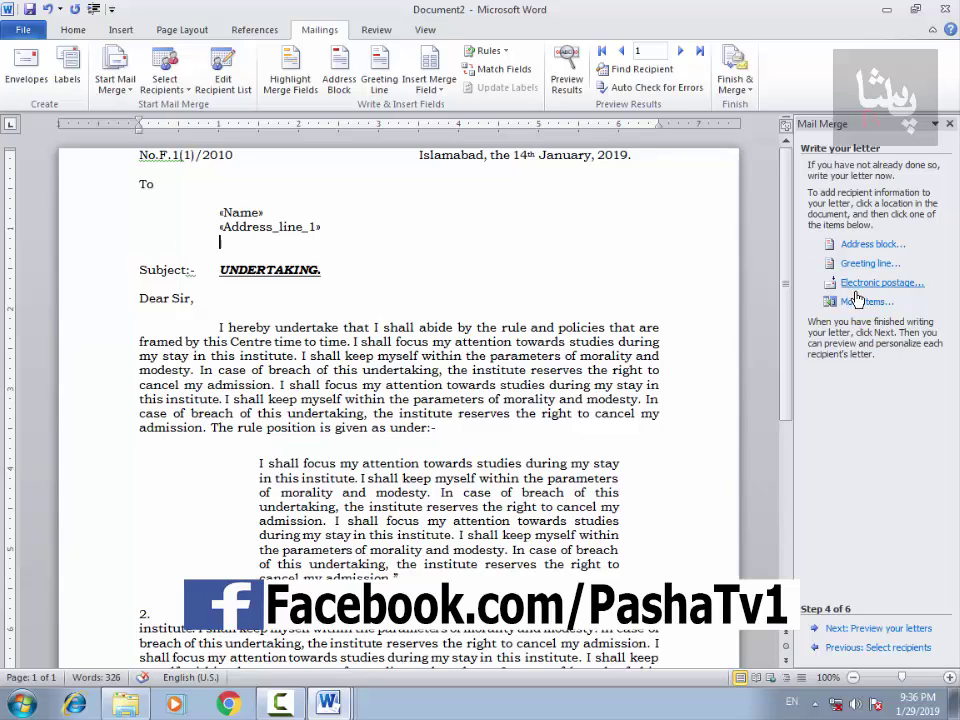
pyautogui.click(862, 301)
pyautogui.click(410, 300)
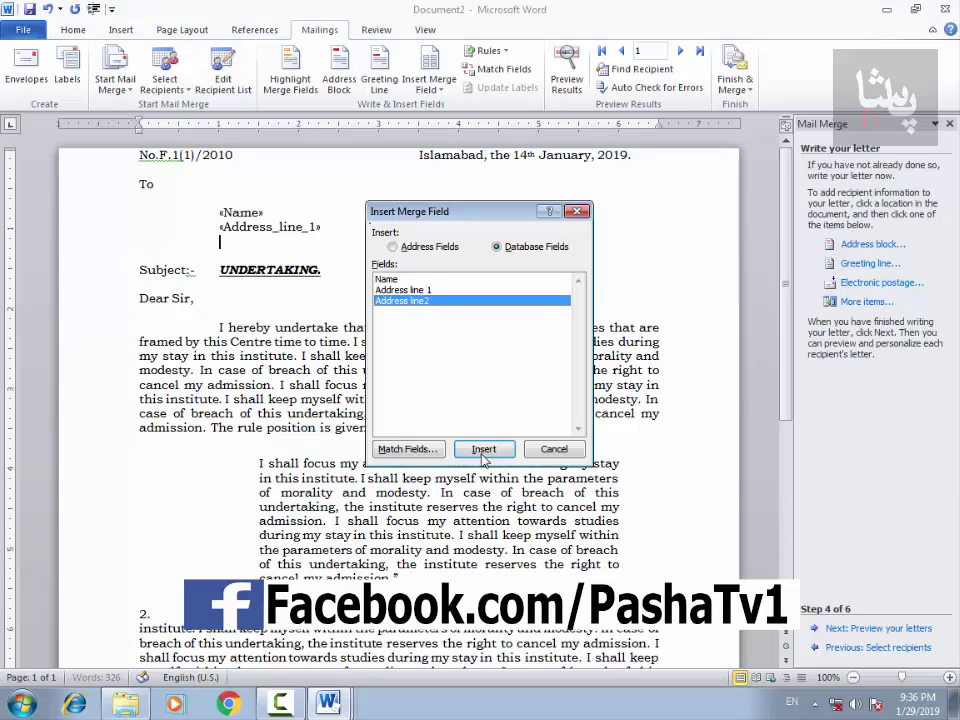
pyautogui.click(483, 449)
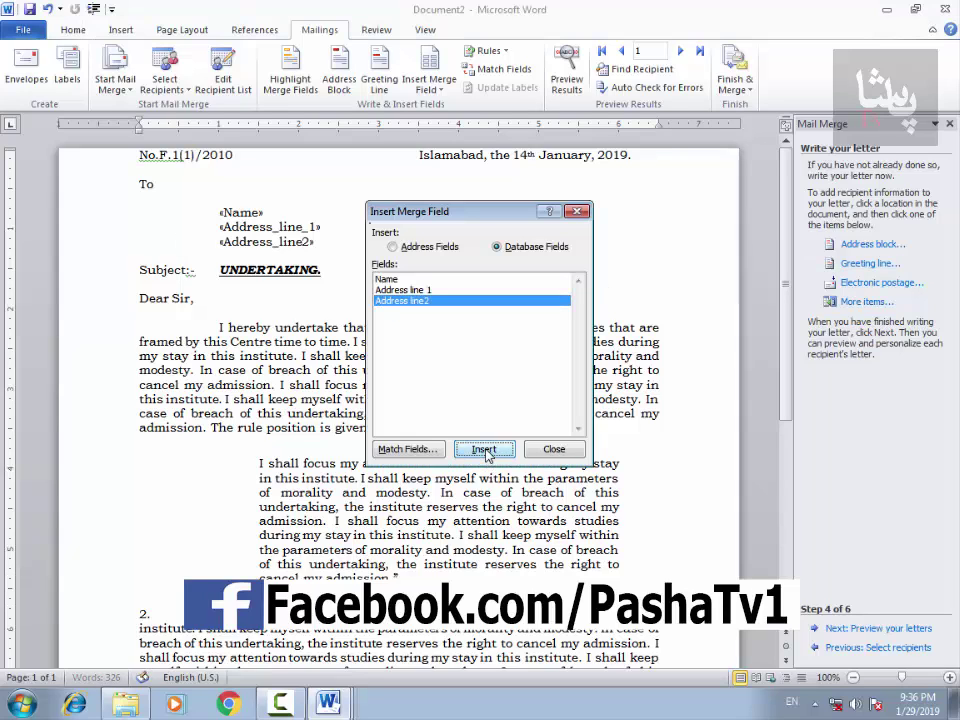
pyautogui.click(555, 449)
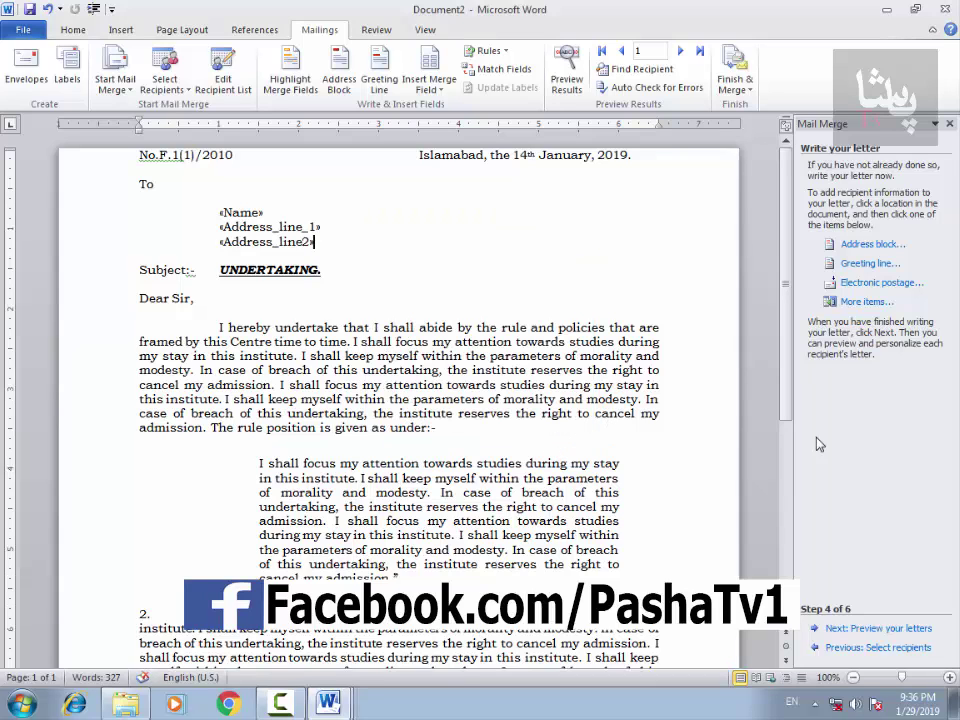
# Preview the letter for each of the four recipients and the empty fifth record.
pyautogui.click(878, 630)
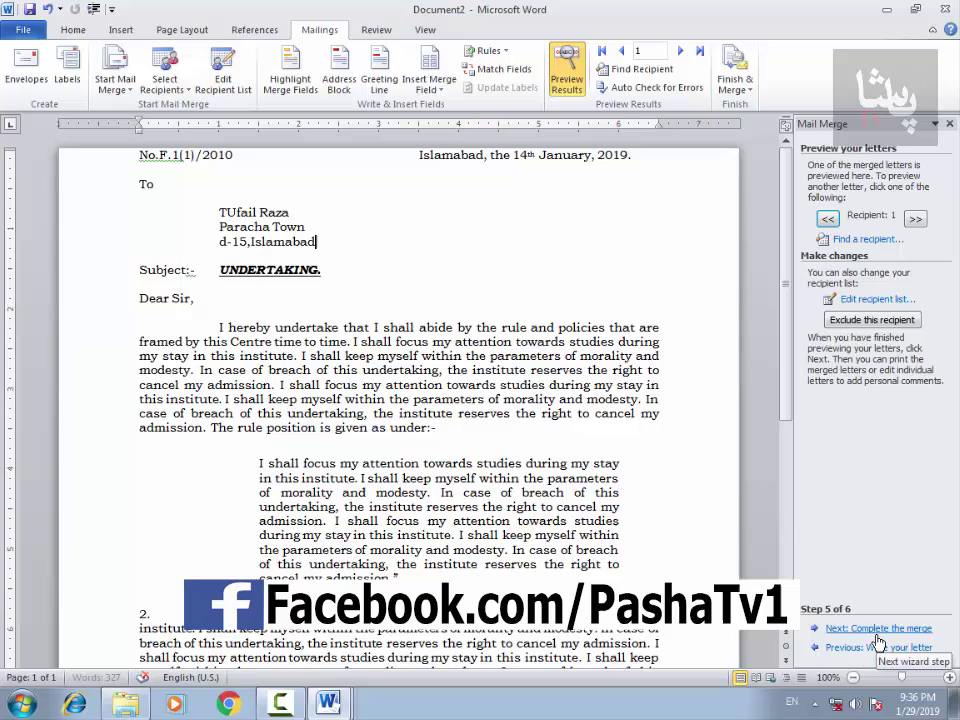
pyautogui.click(915, 219)
pyautogui.click(828, 218)
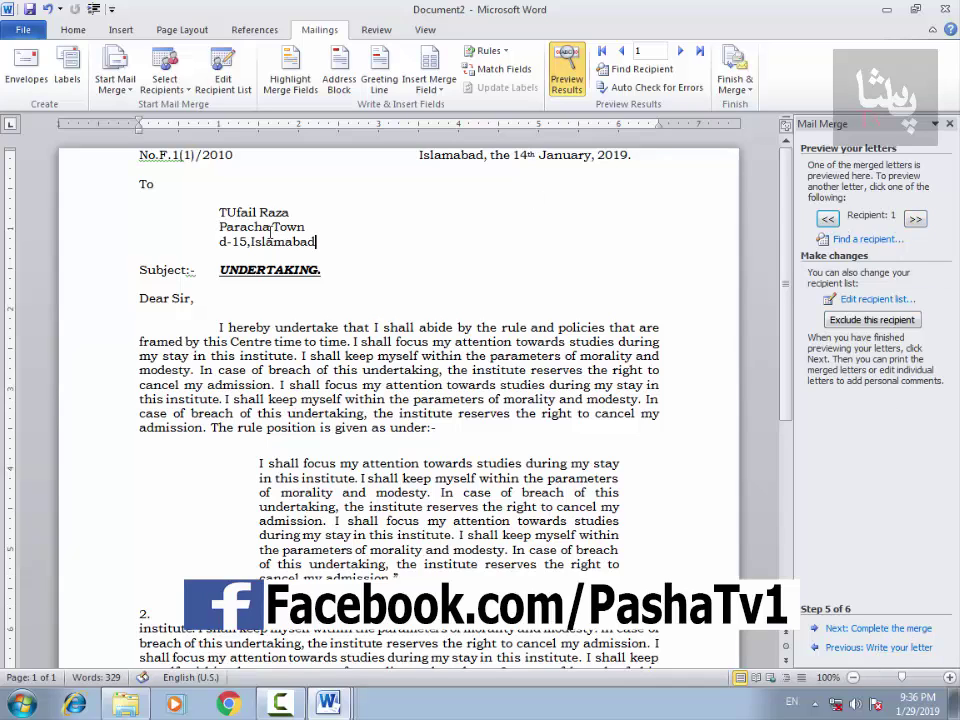
pyautogui.click(916, 219)
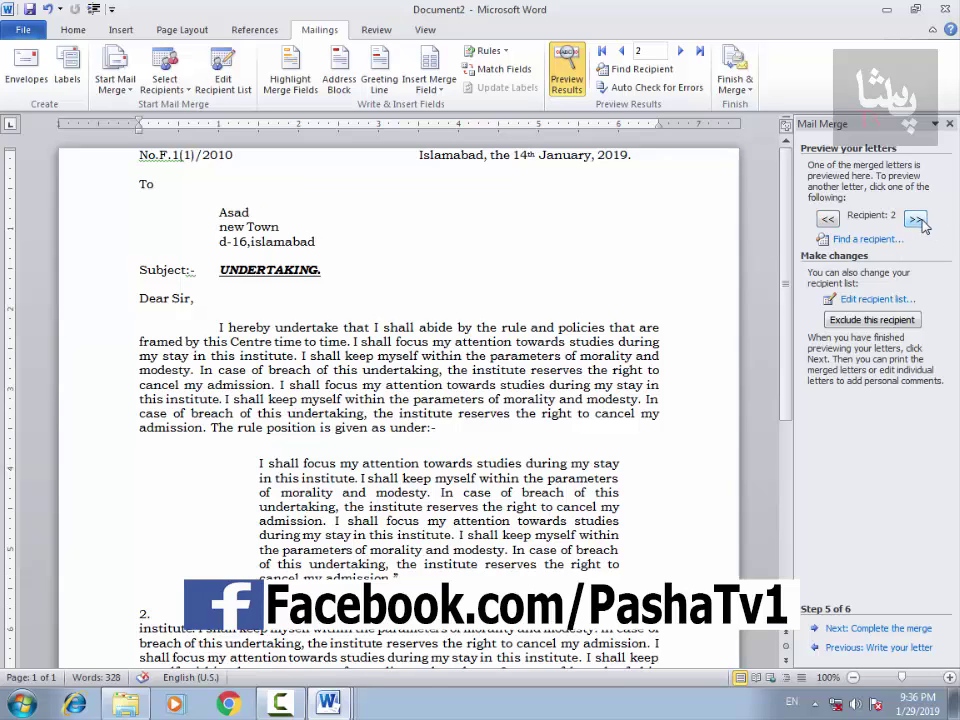
pyautogui.click(916, 219)
pyautogui.click(916, 219)
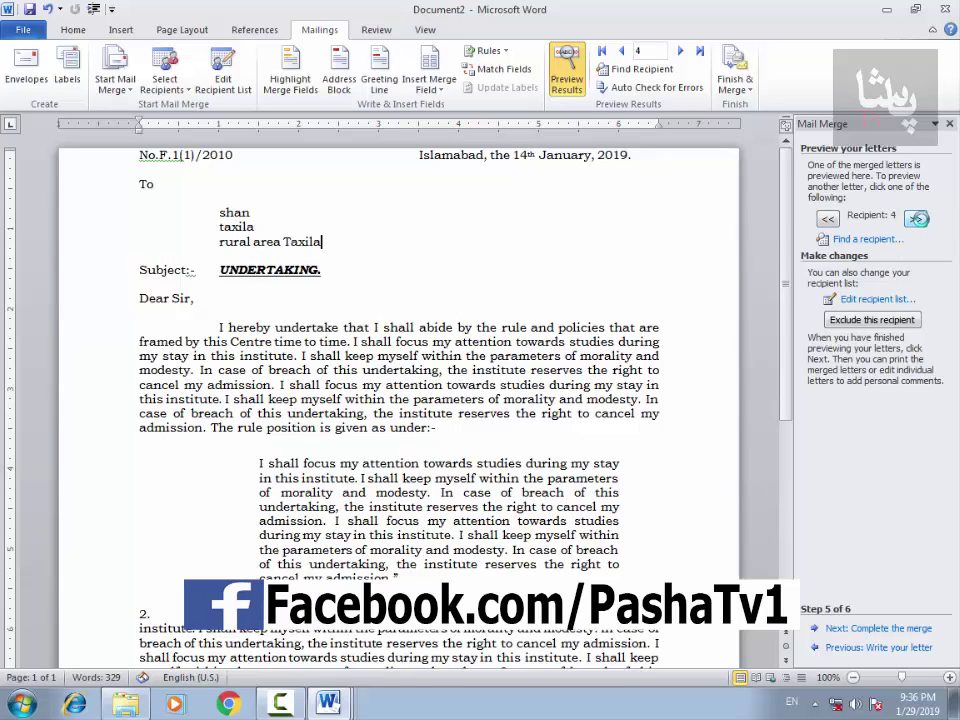
pyautogui.click(916, 219)
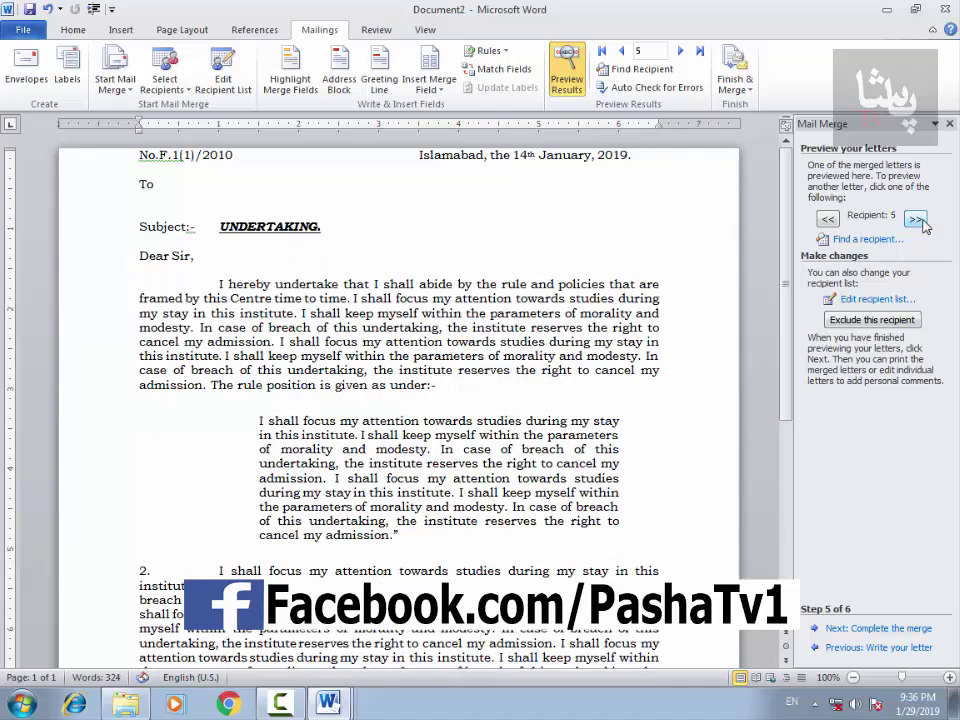
pyautogui.click(828, 219)
pyautogui.click(916, 219)
pyautogui.click(826, 220)
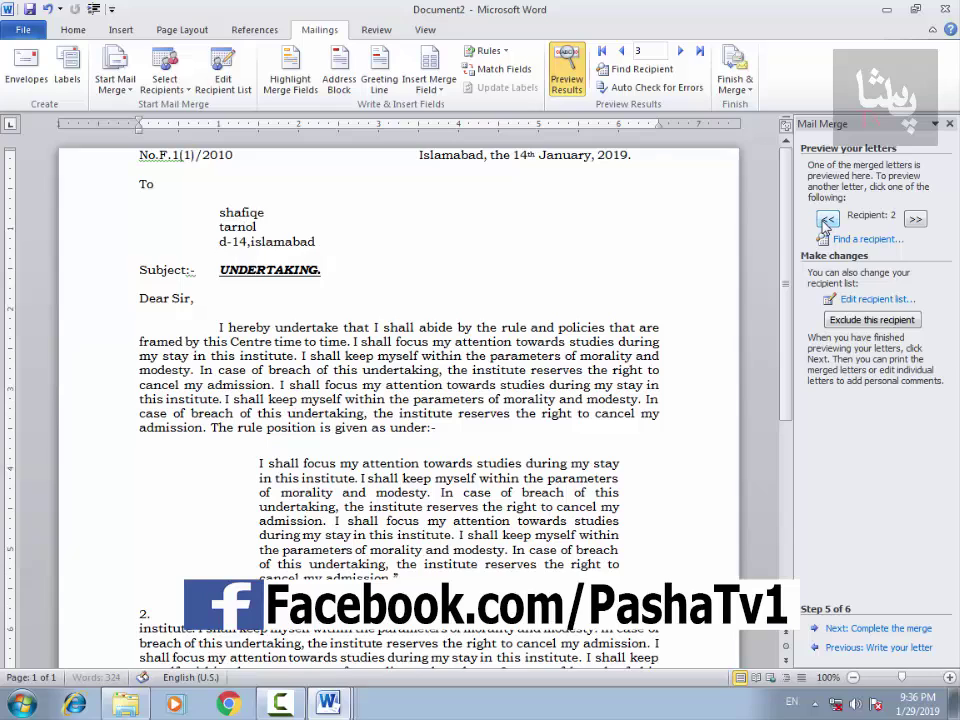
pyautogui.click(826, 220)
pyautogui.click(826, 220)
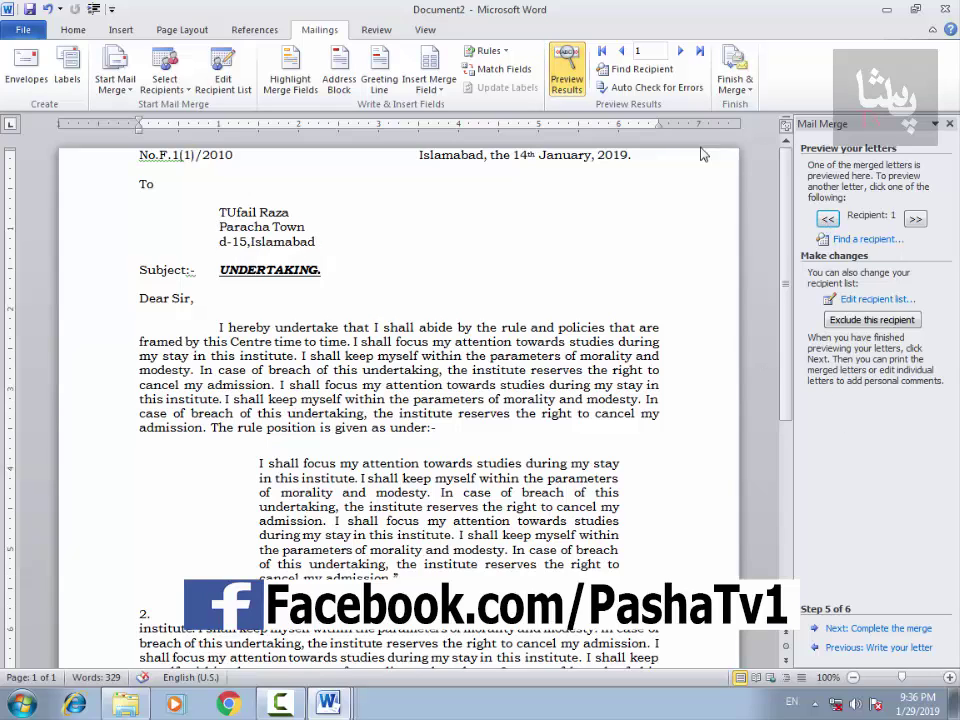
pyautogui.click(861, 628)
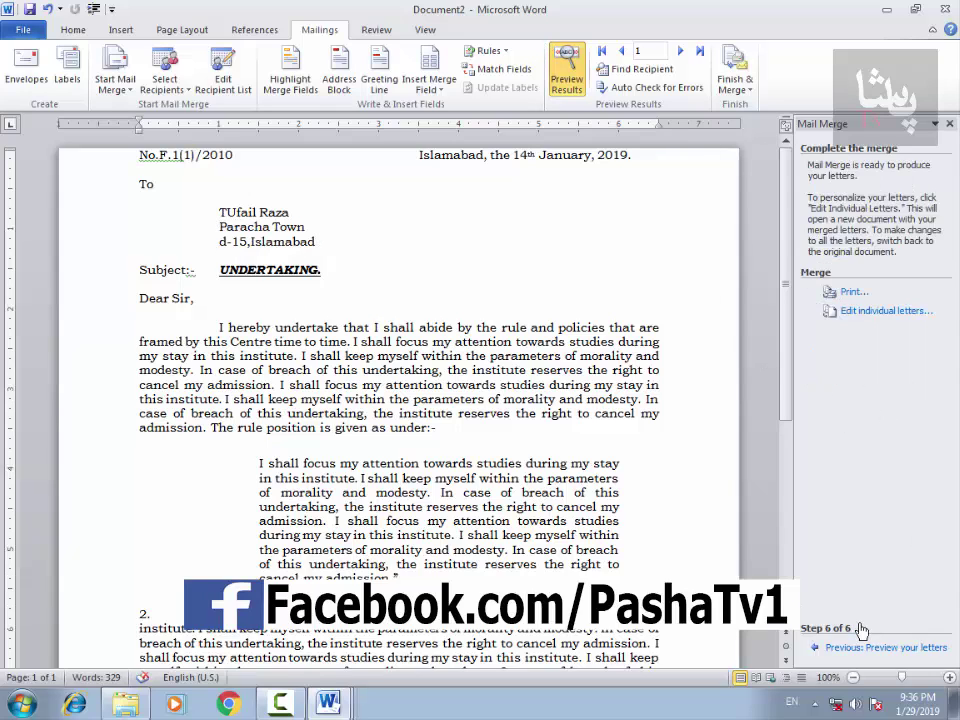
# Use Edit individual letters to merge all records into a new document.
pyautogui.click(856, 313)
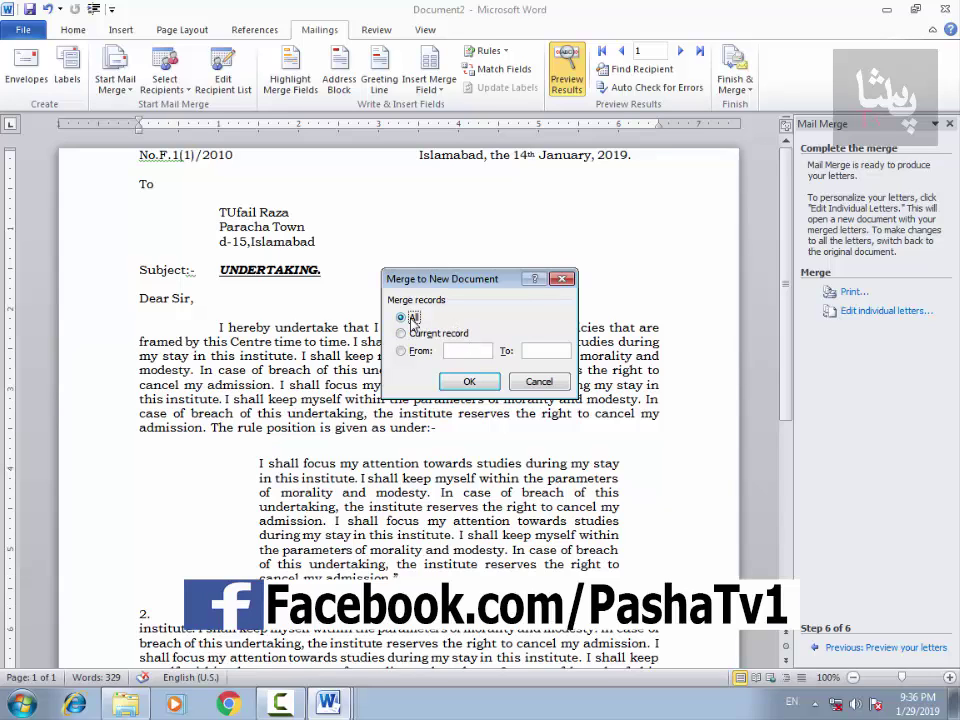
pyautogui.click(469, 381)
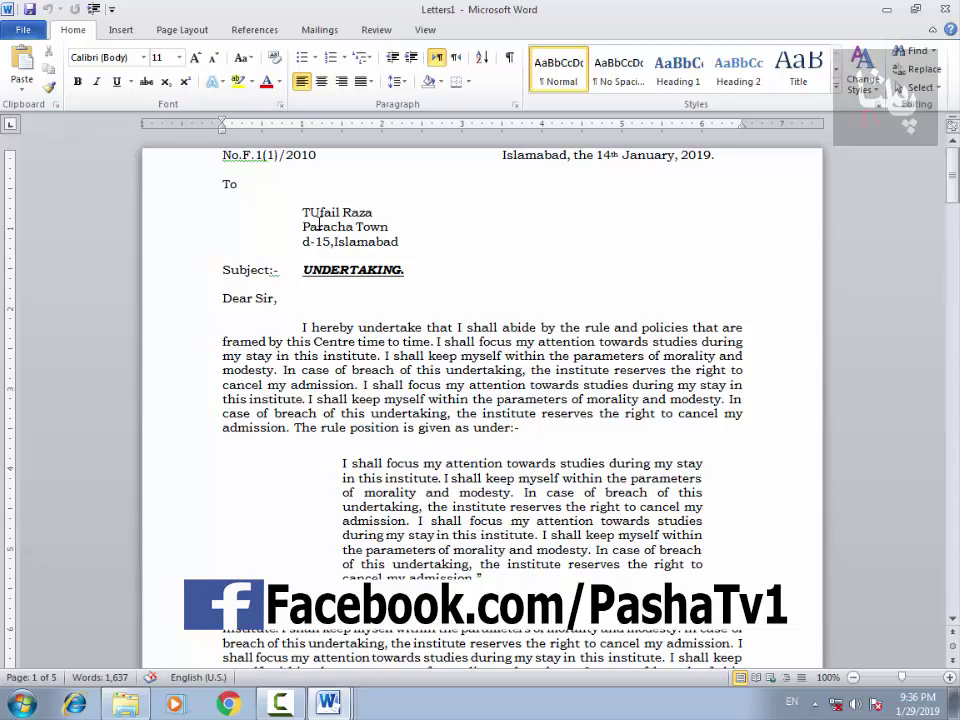
pyautogui.scroll(-2, 373, 232)
pyautogui.scroll(-10, 378, 236)
pyautogui.scroll(-3, 375, 300)
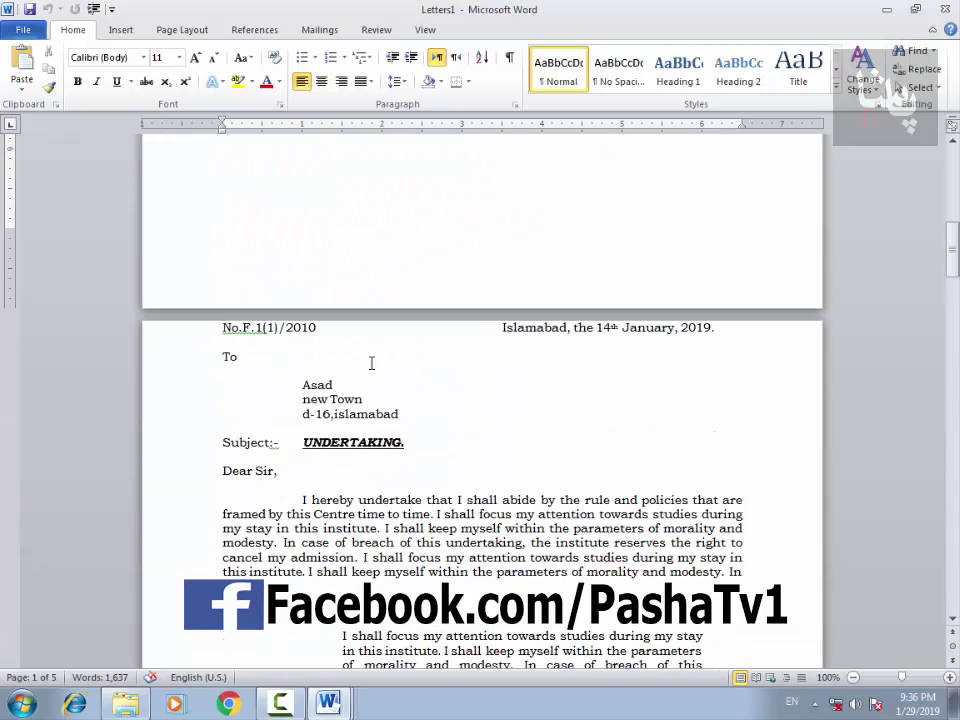
pyautogui.scroll(-2, 306, 384)
pyautogui.scroll(-1, 413, 315)
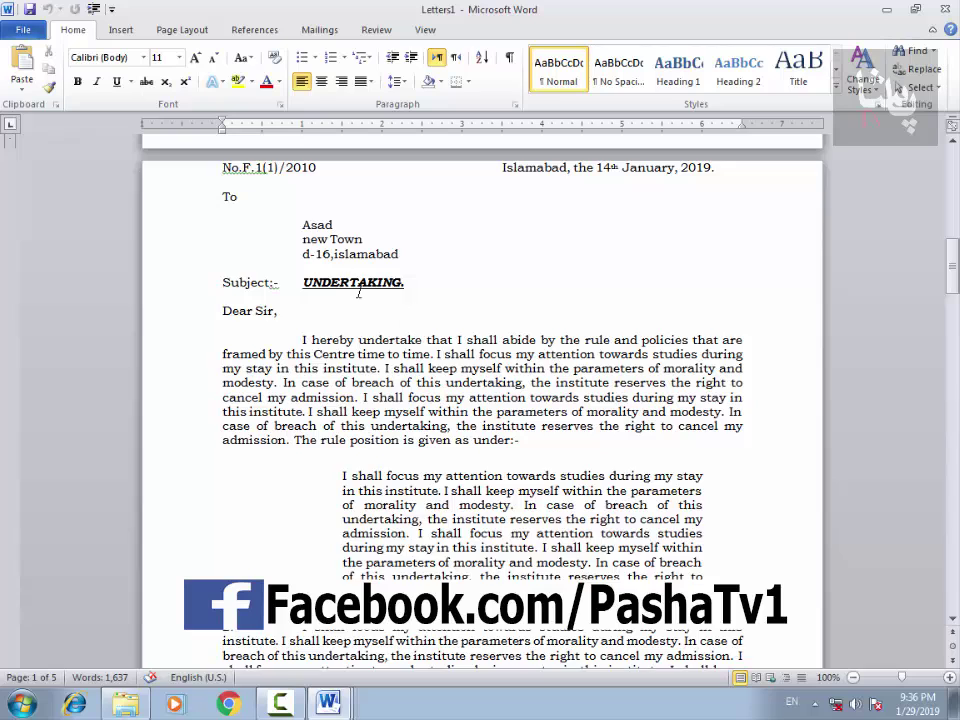
pyautogui.scroll(-3, 357, 281)
pyautogui.scroll(-5, 400, 385)
pyautogui.scroll(-5, 396, 395)
pyautogui.scroll(-1, 394, 403)
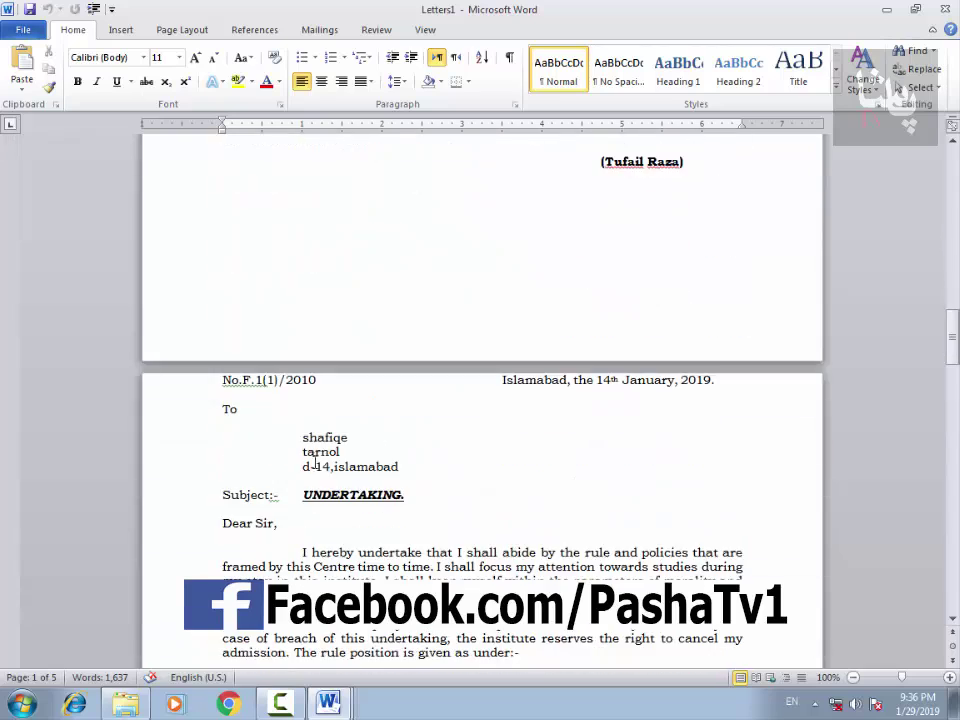
pyautogui.scroll(-1, 343, 420)
pyautogui.scroll(-3, 350, 420)
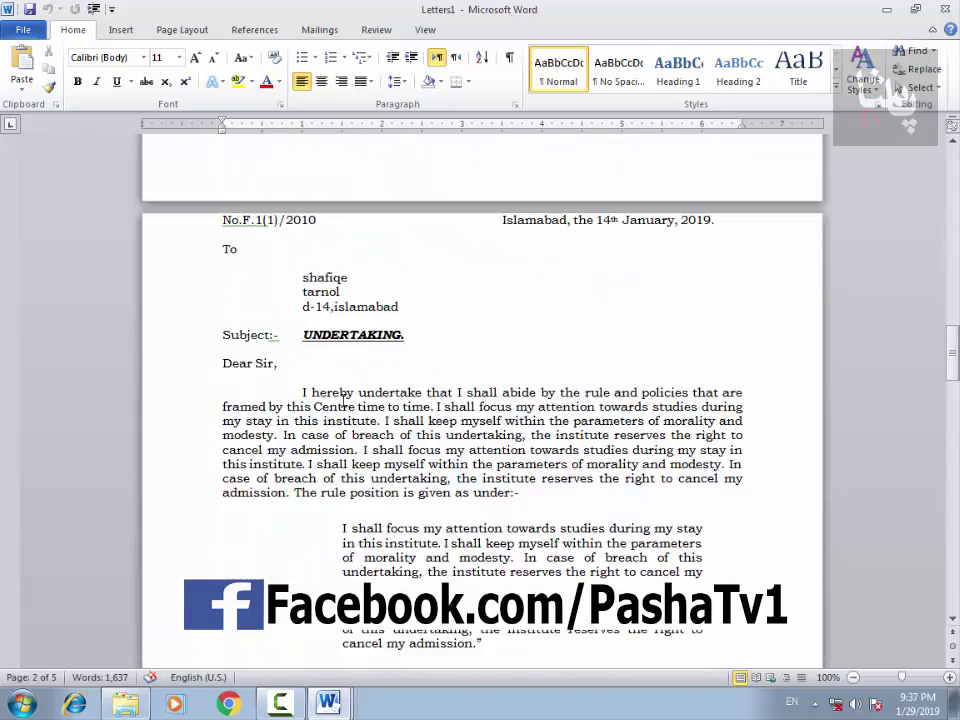
pyautogui.scroll(-9, 370, 436)
pyautogui.scroll(-5, 370, 436)
pyautogui.scroll(-2, 375, 437)
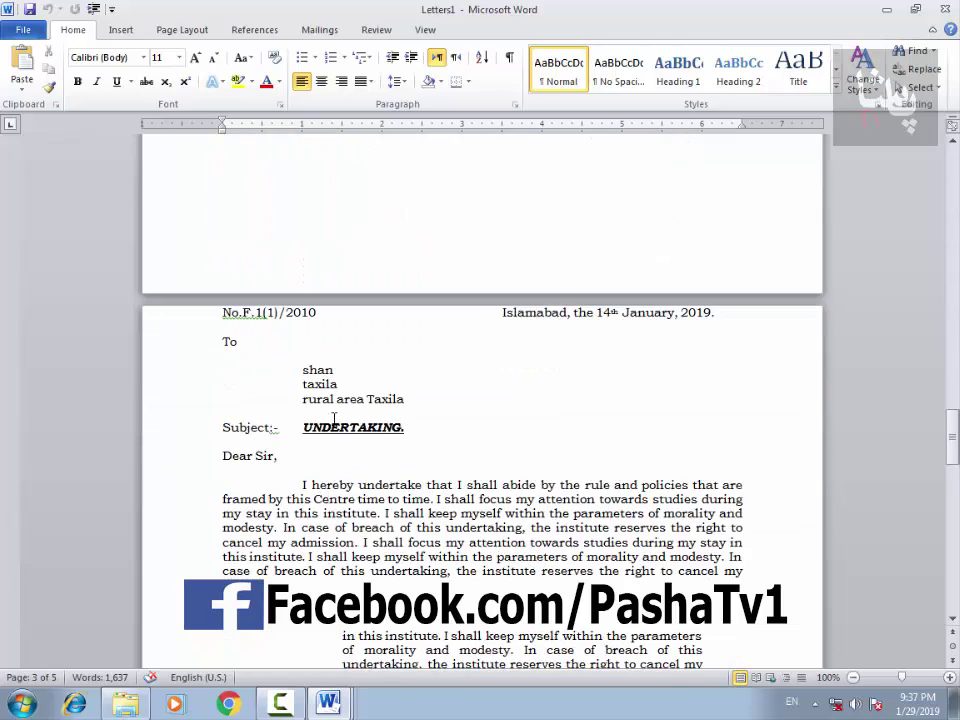
pyautogui.scroll(-6, 390, 440)
pyautogui.scroll(-8, 400, 442)
pyautogui.scroll(-6, 411, 446)
pyautogui.scroll(-4, 279, 424)
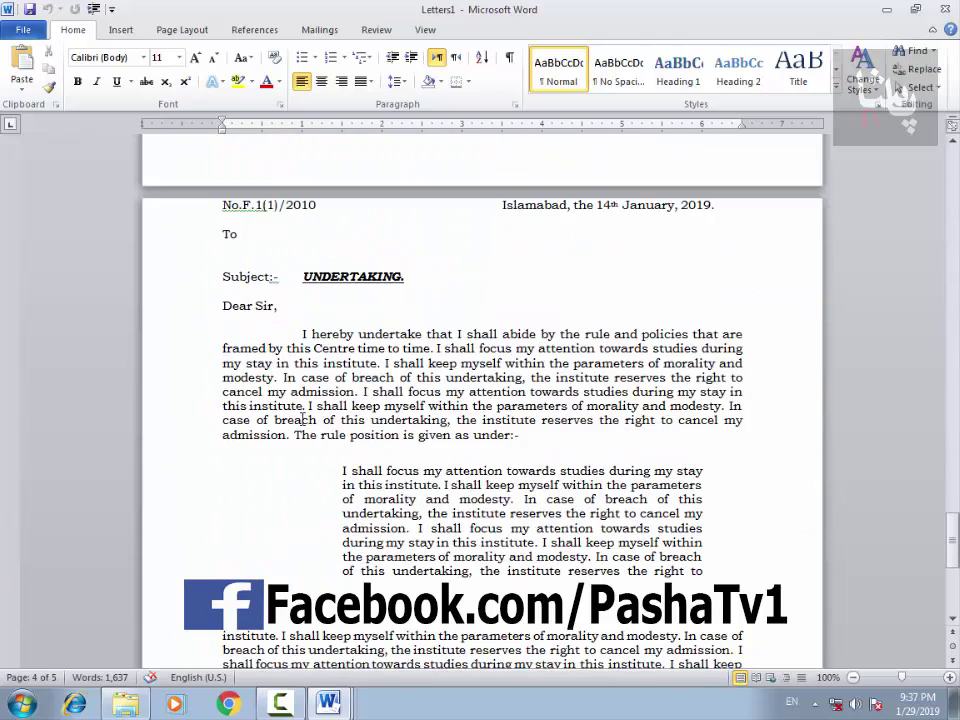
pyautogui.click(368, 304)
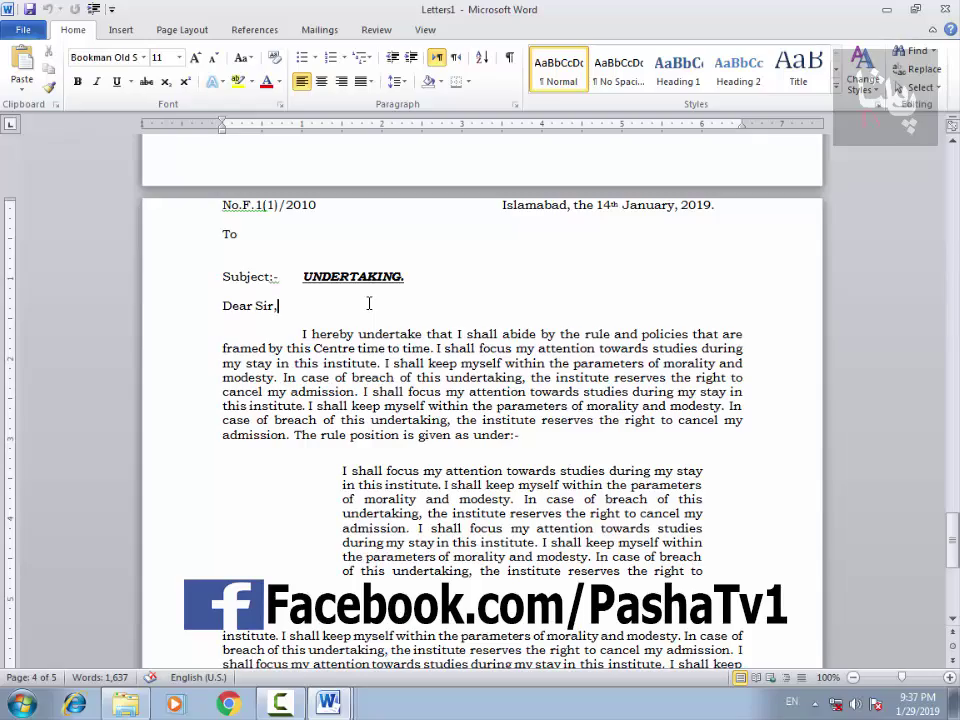
pyautogui.scroll(3, 484, 312)
pyautogui.scroll(4, 488, 320)
pyautogui.scroll(4, 493, 332)
pyautogui.scroll(-6, 495, 332)
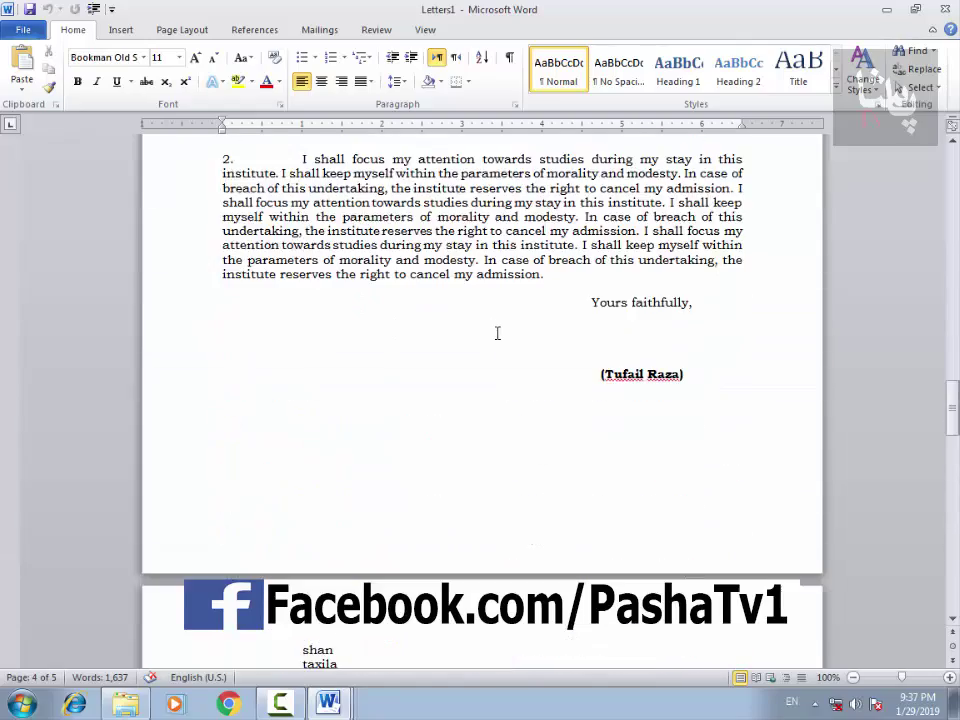
pyautogui.scroll(4, 505, 332)
pyautogui.scroll(-9, 525, 334)
pyautogui.scroll(5, 500, 330)
pyautogui.scroll(6, 410, 318)
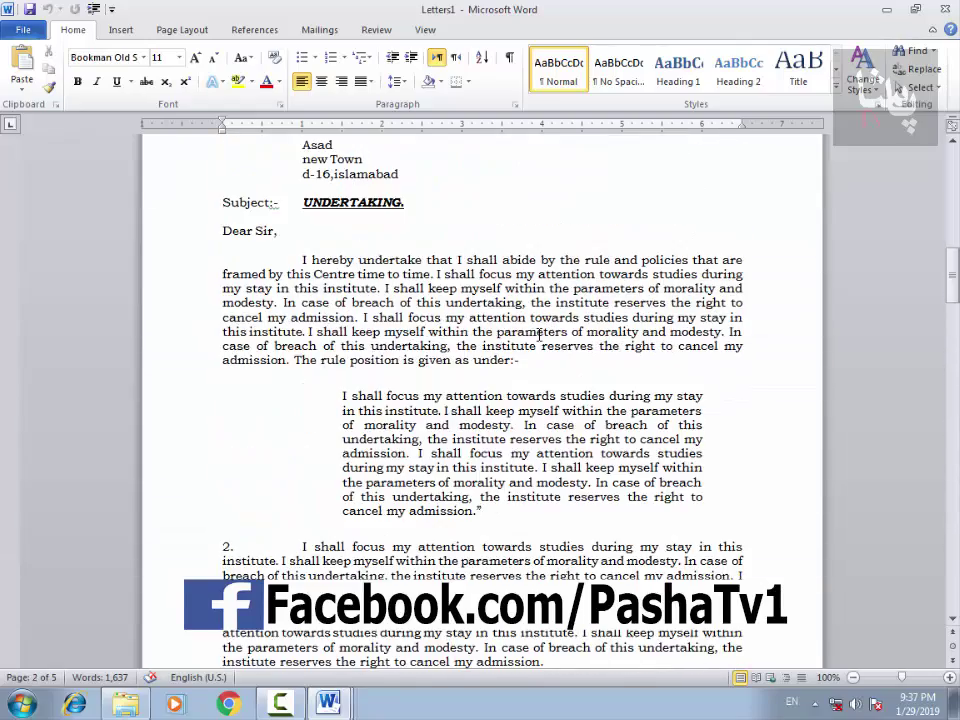
pyautogui.scroll(4, 400, 316)
pyautogui.scroll(5, 392, 313)
pyautogui.scroll(1, 400, 306)
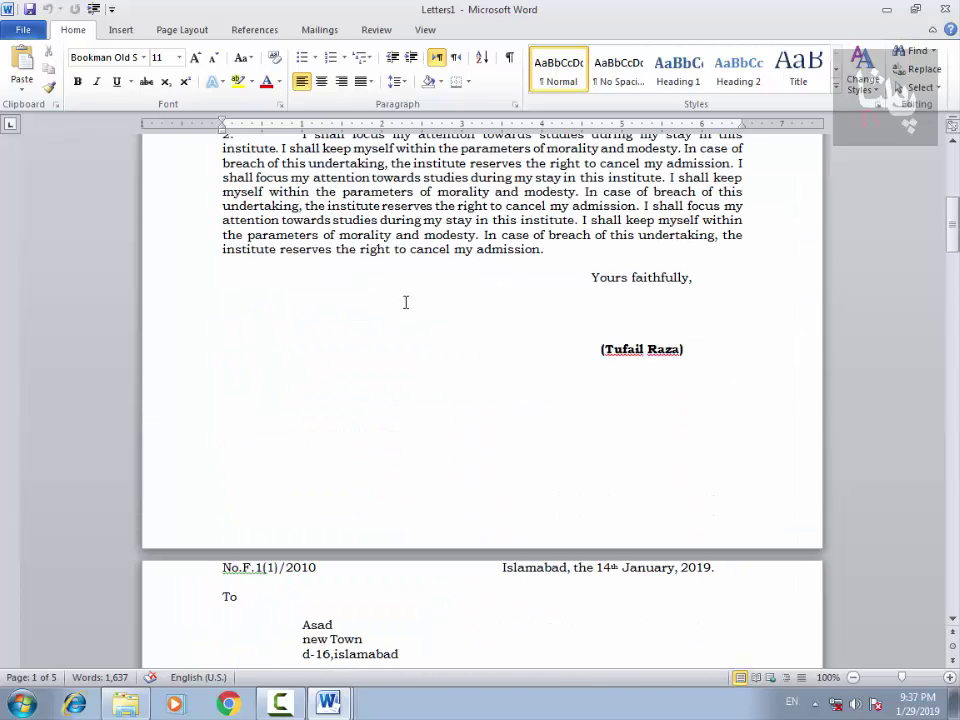
pyautogui.scroll(5, 420, 296)
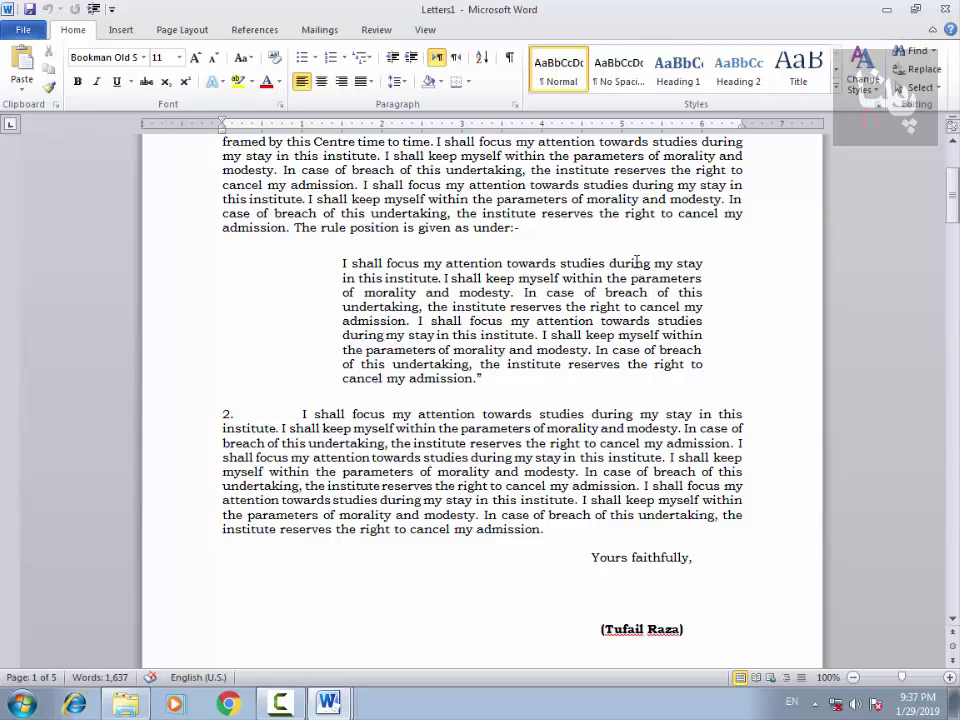
pyautogui.scroll(5, 662, 236)
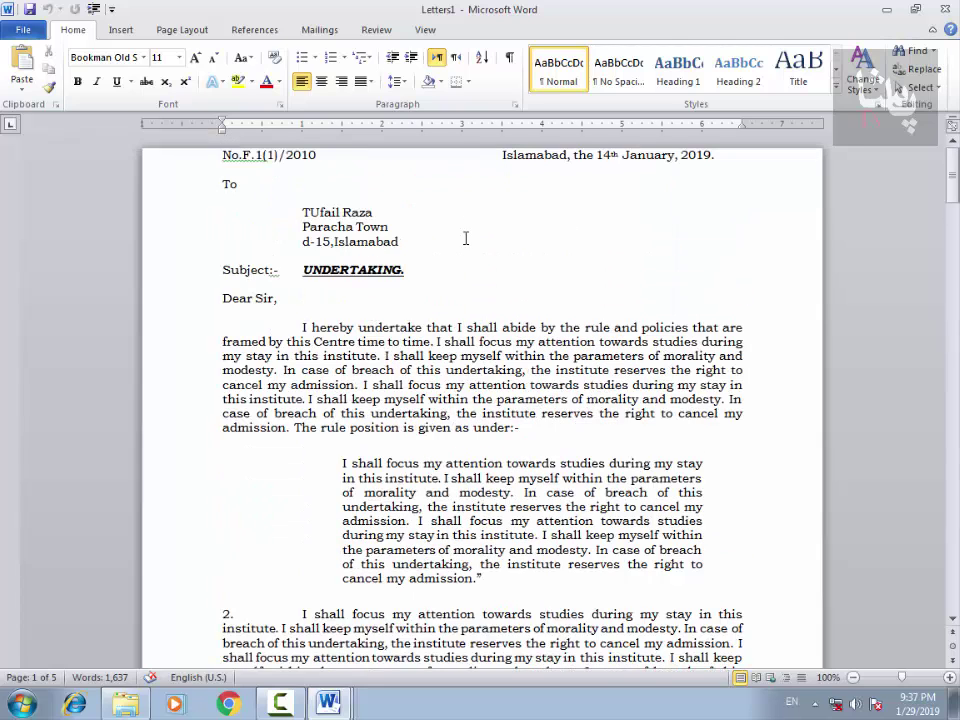